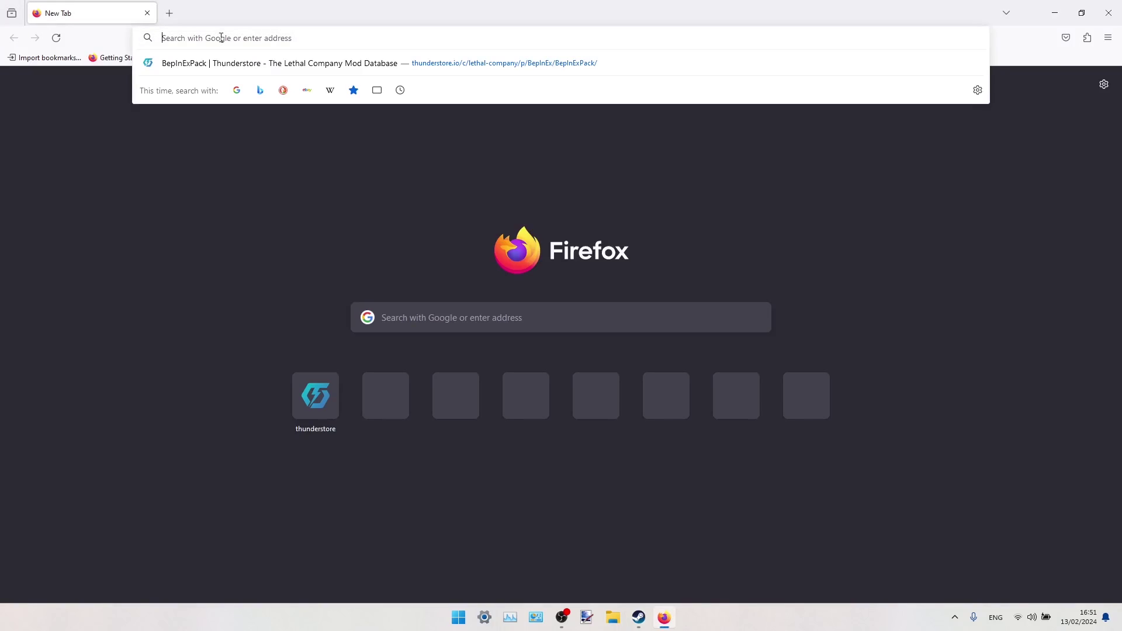
pyautogui.write('leth')
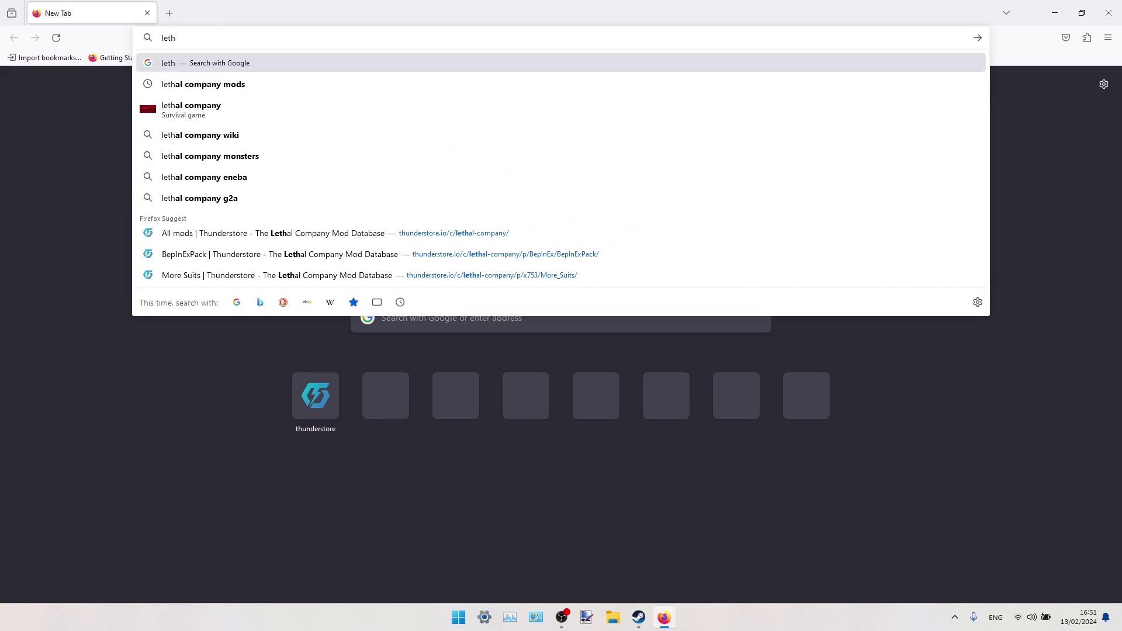
# Run the 'lethal company mods' search from the Firefox address bar suggestions
pyautogui.press('Down')
pyautogui.press('Return')
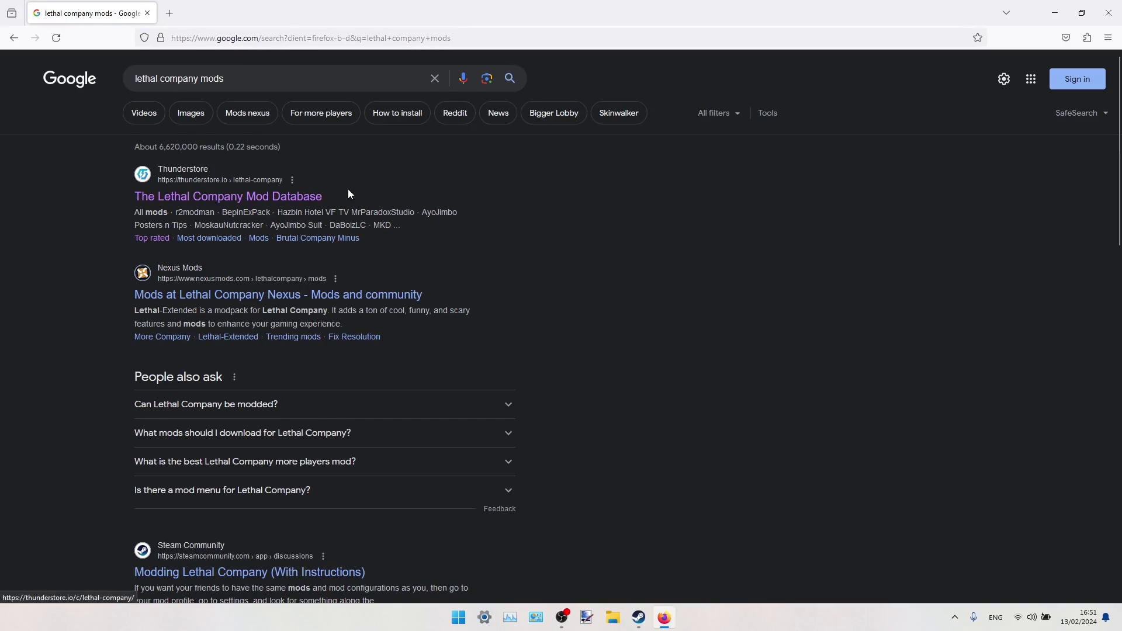
# Download the BepInExPack zip from Thunderstore's Lethal Company Mod Database and open it
pyautogui.click(290, 199)
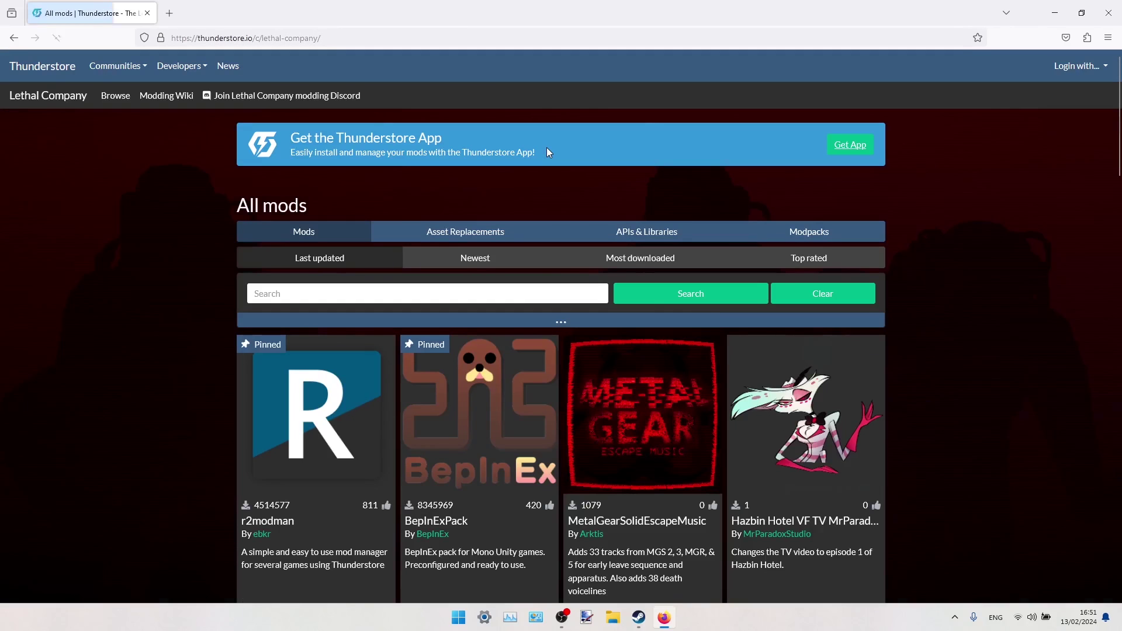
pyautogui.scroll(-2, 977, 204)
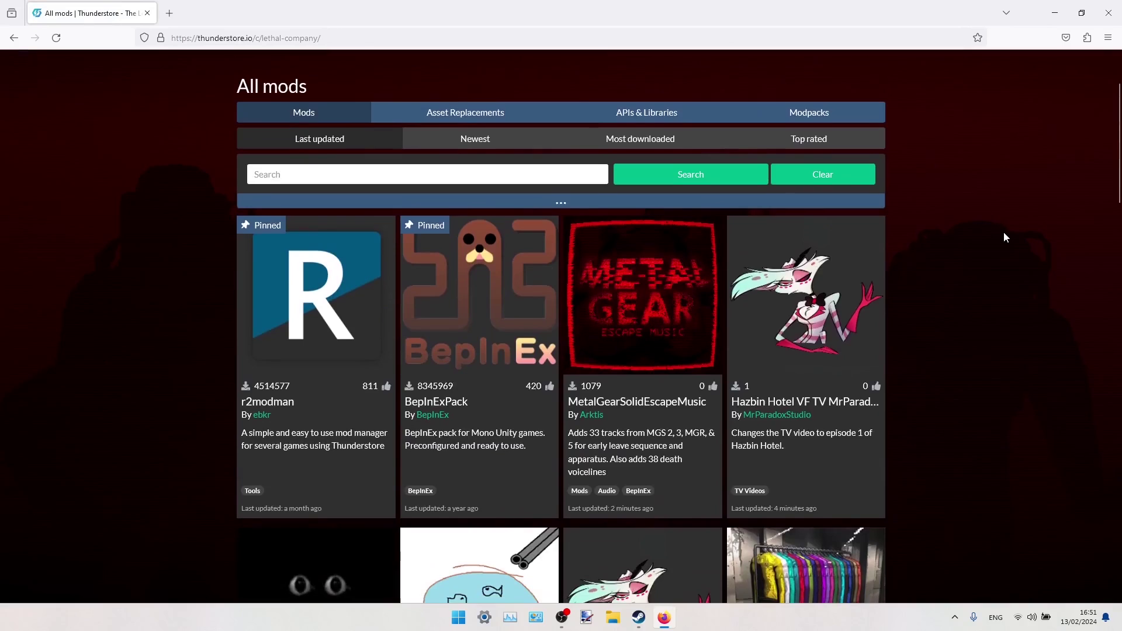
pyautogui.scroll(2, 1005, 232)
pyautogui.scroll(-2, 991, 220)
pyautogui.scroll(-1, 982, 210)
pyautogui.scroll(1, 509, 285)
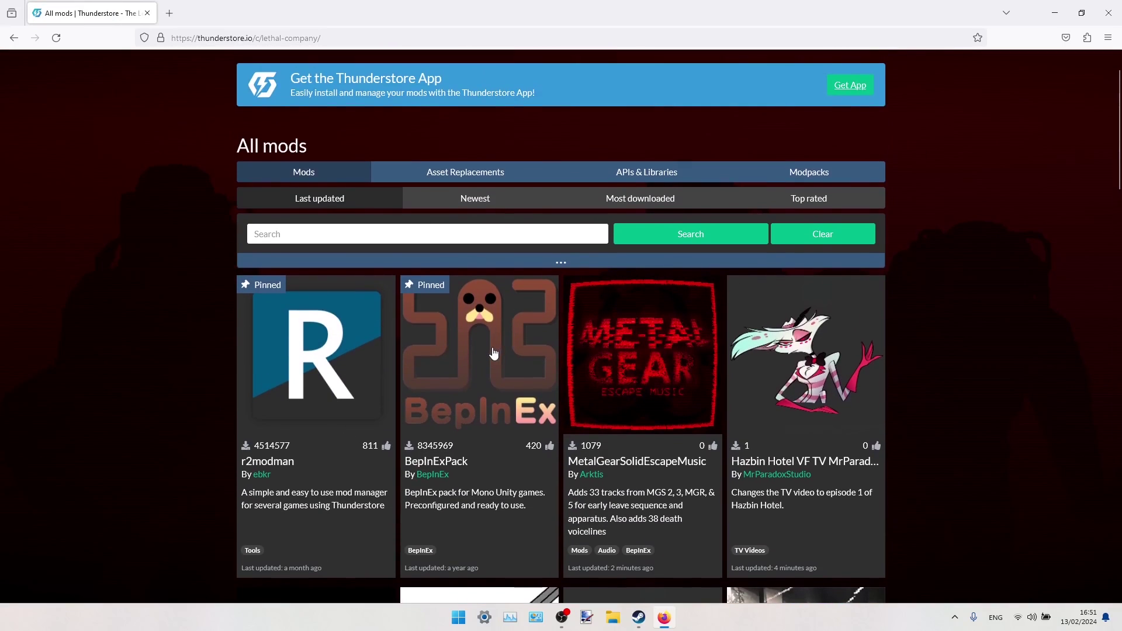
pyautogui.middleClick(504, 311)
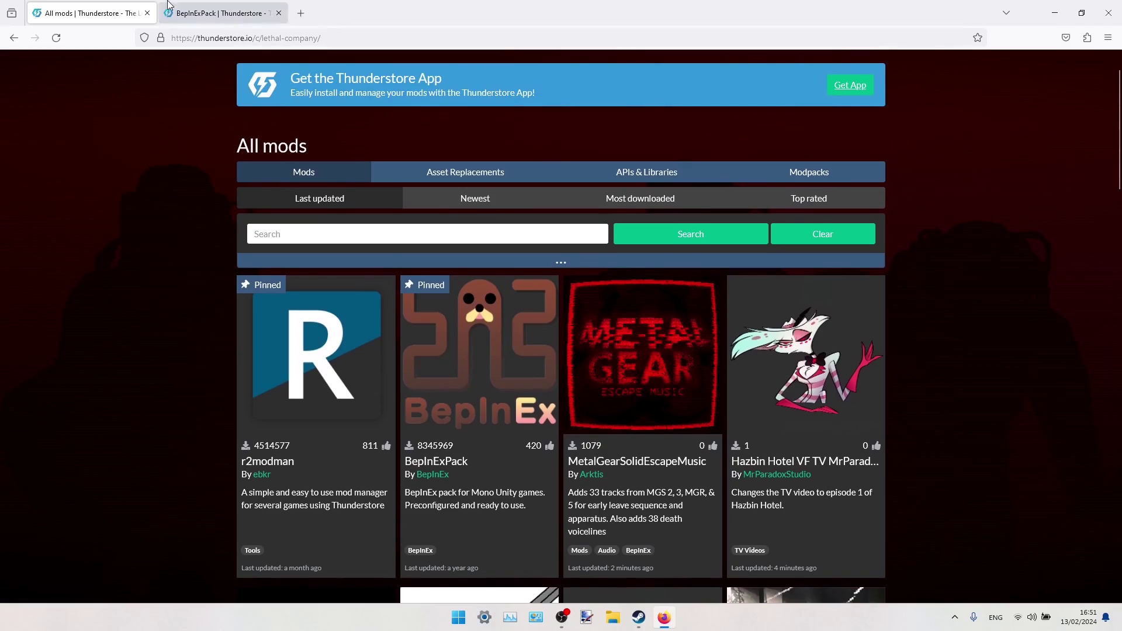
pyautogui.click(204, 4)
pyautogui.scroll(-2, 277, 199)
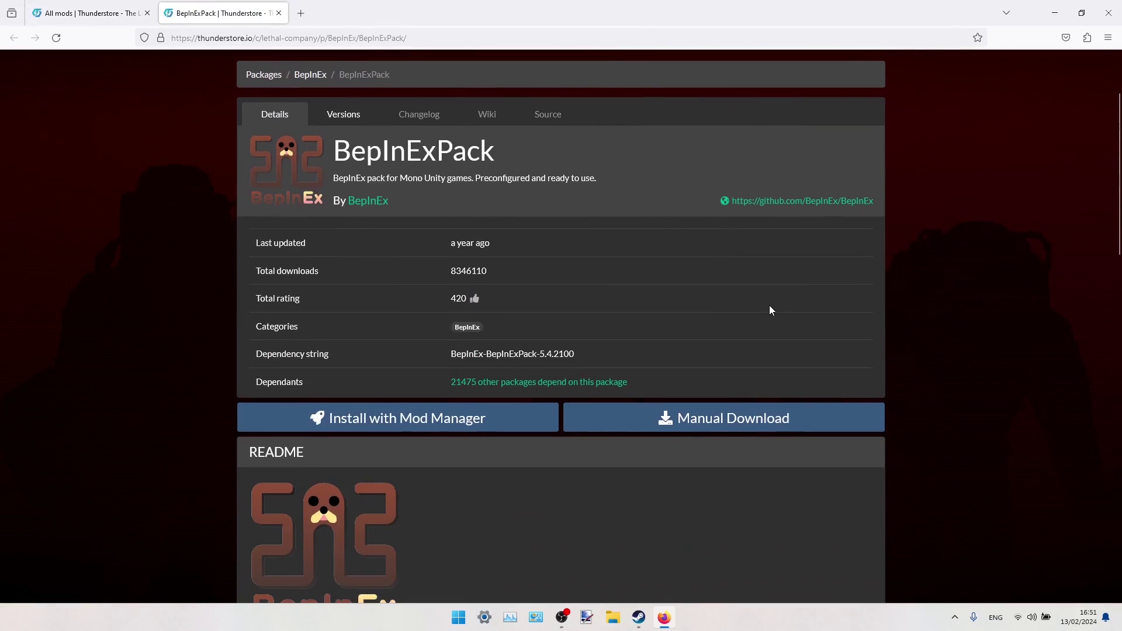
pyautogui.click(709, 422)
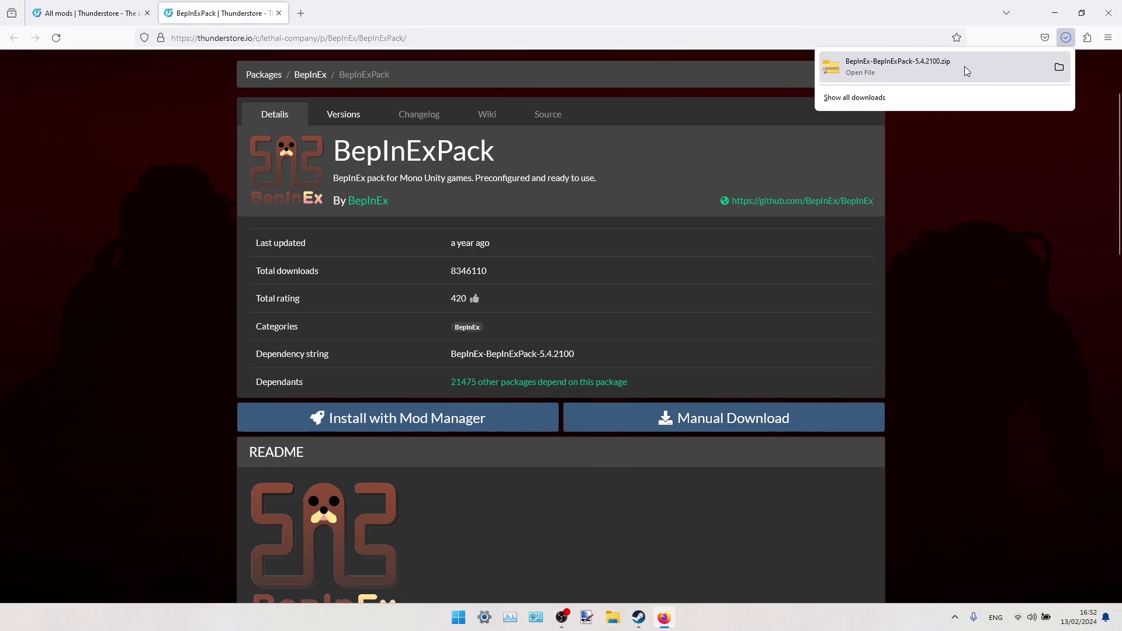
pyautogui.click(964, 71)
# Move the zip window aside and open its BepInExPack folder
pyautogui.click(1055, 13)
pyautogui.moveTo(399, 166)
pyautogui.mouseDown()
pyautogui.moveTo(523, 169)
pyautogui.moveTo(867, 116)
pyautogui.mouseUp()
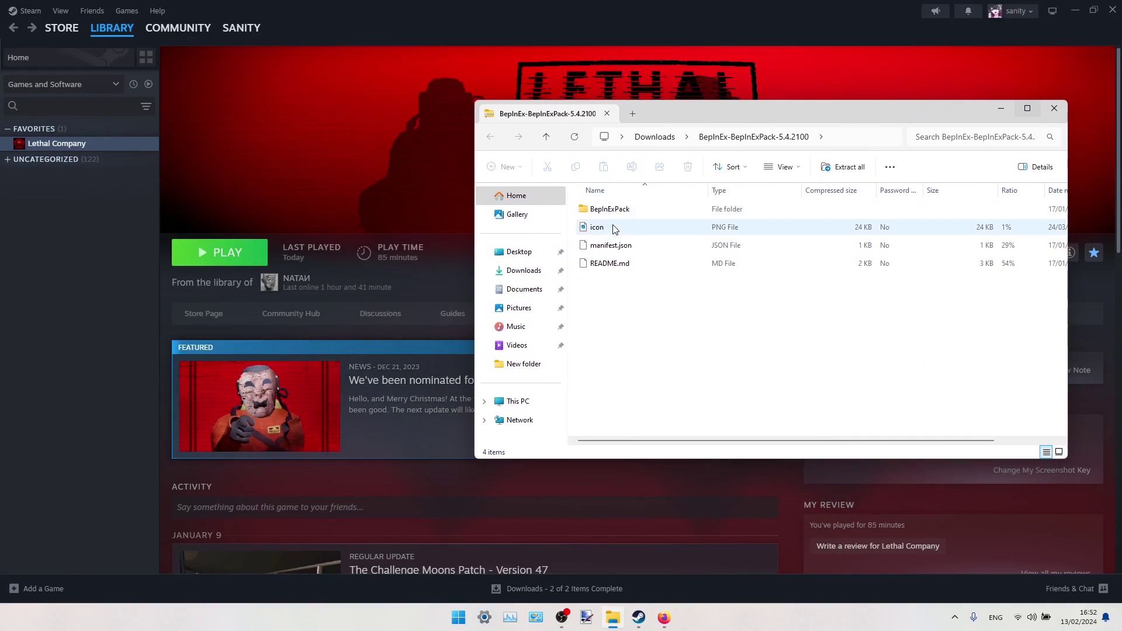
pyautogui.doubleClick(604, 211)
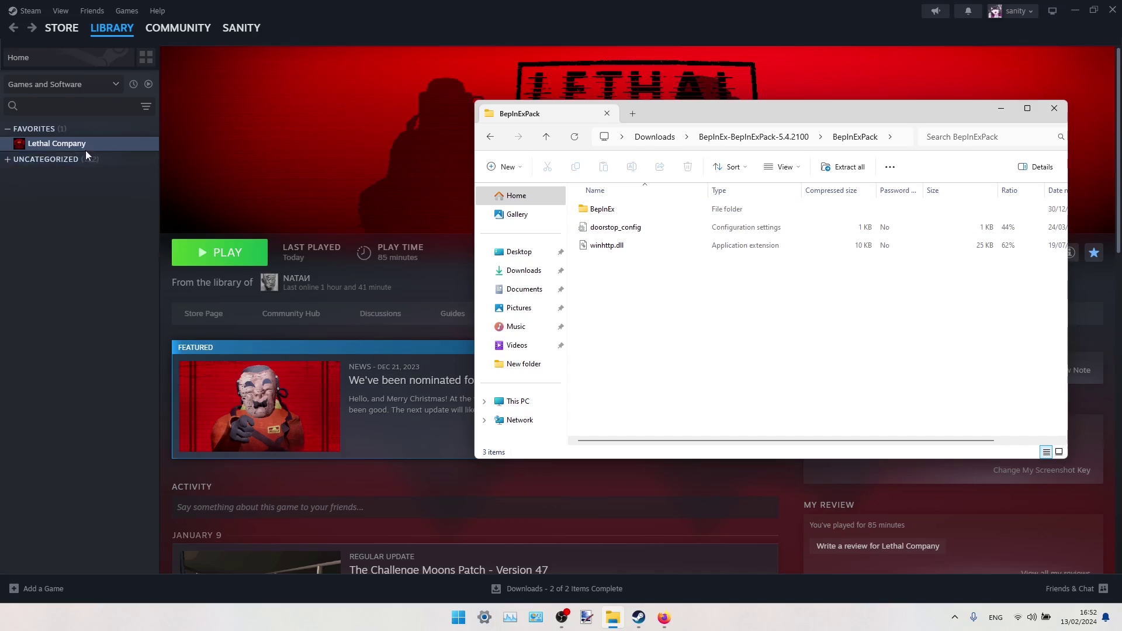
# Bring up Lethal Company's Properties in Steam on the Installed Files page
pyautogui.rightClick(65, 144)
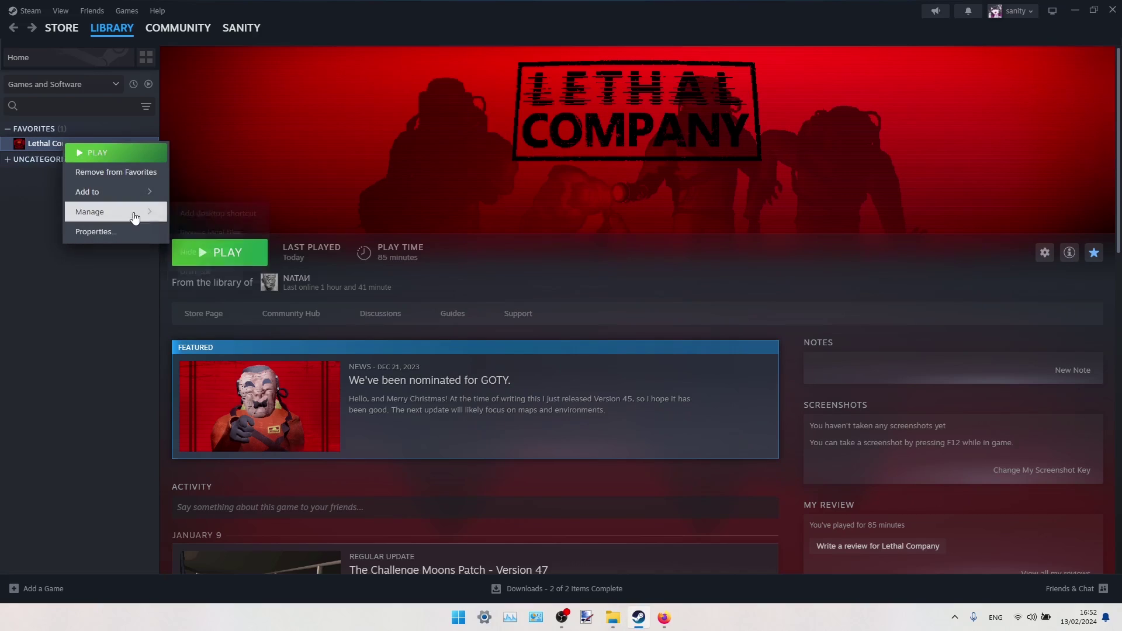
pyautogui.click(224, 125)
pyautogui.rightClick(81, 144)
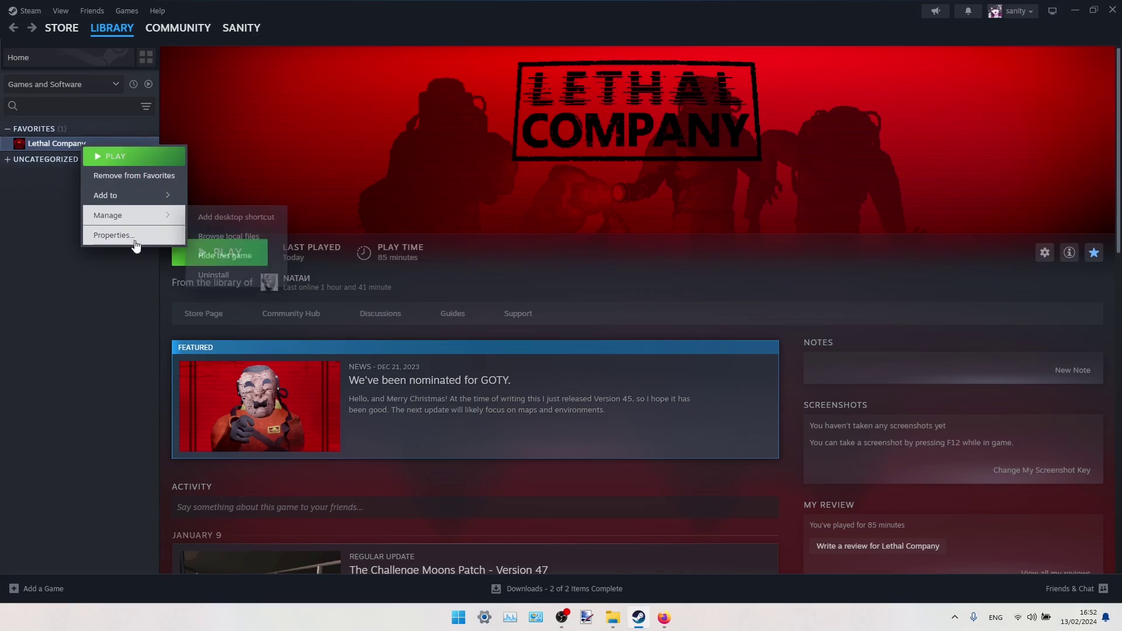
pyautogui.click(131, 236)
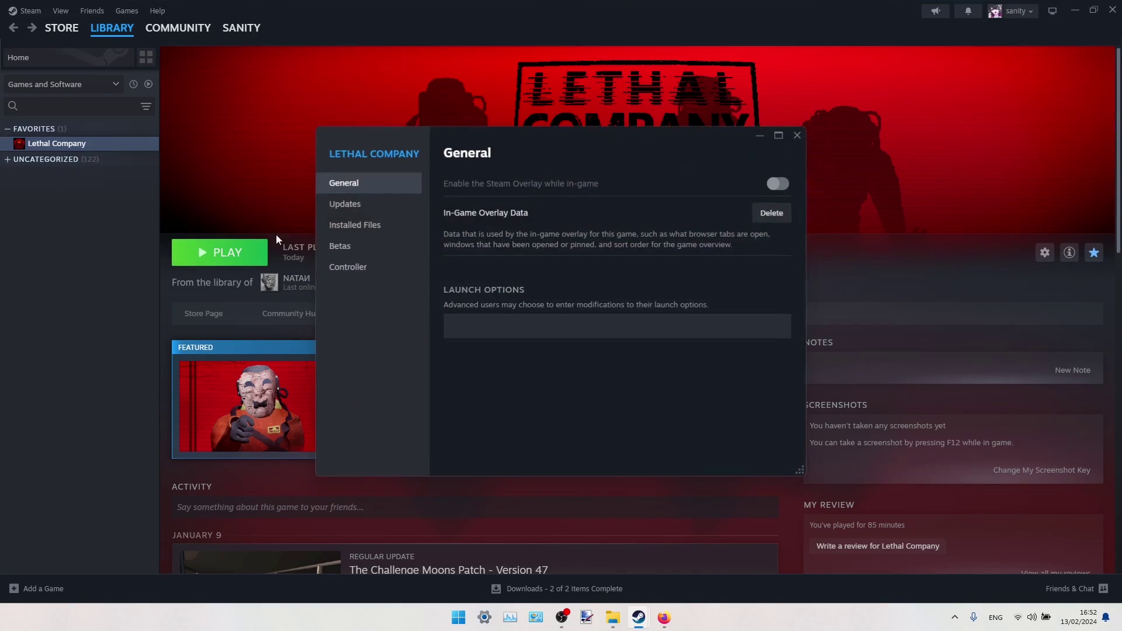
pyautogui.click(379, 229)
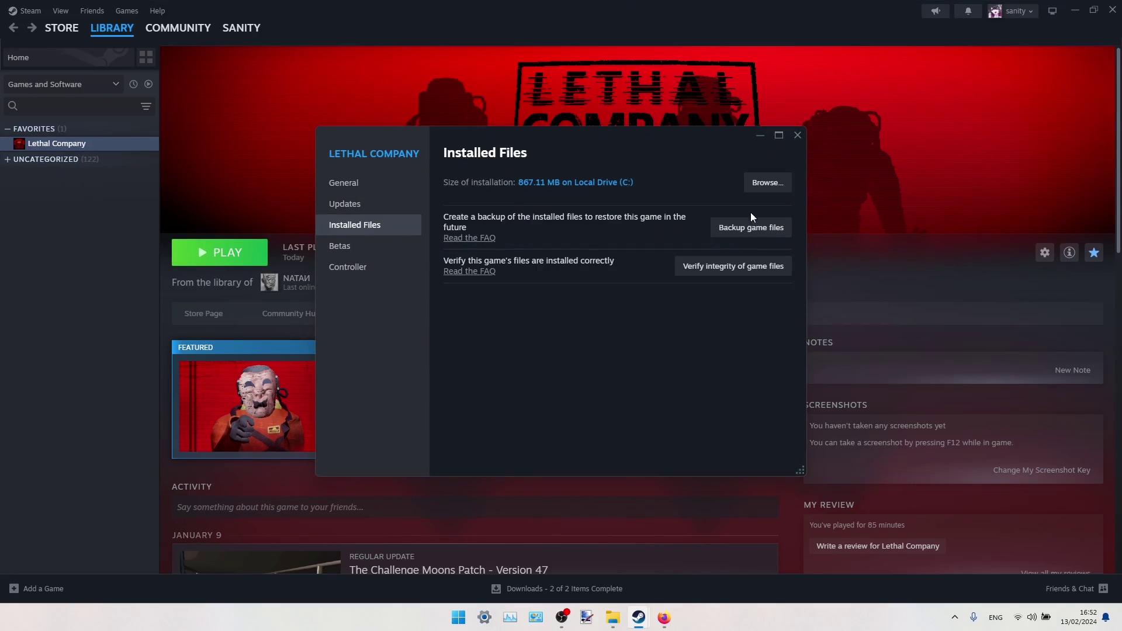
# Copy BepInEx, doorstop_config and winhttp.dll into the Lethal Company install folder
pyautogui.click(770, 183)
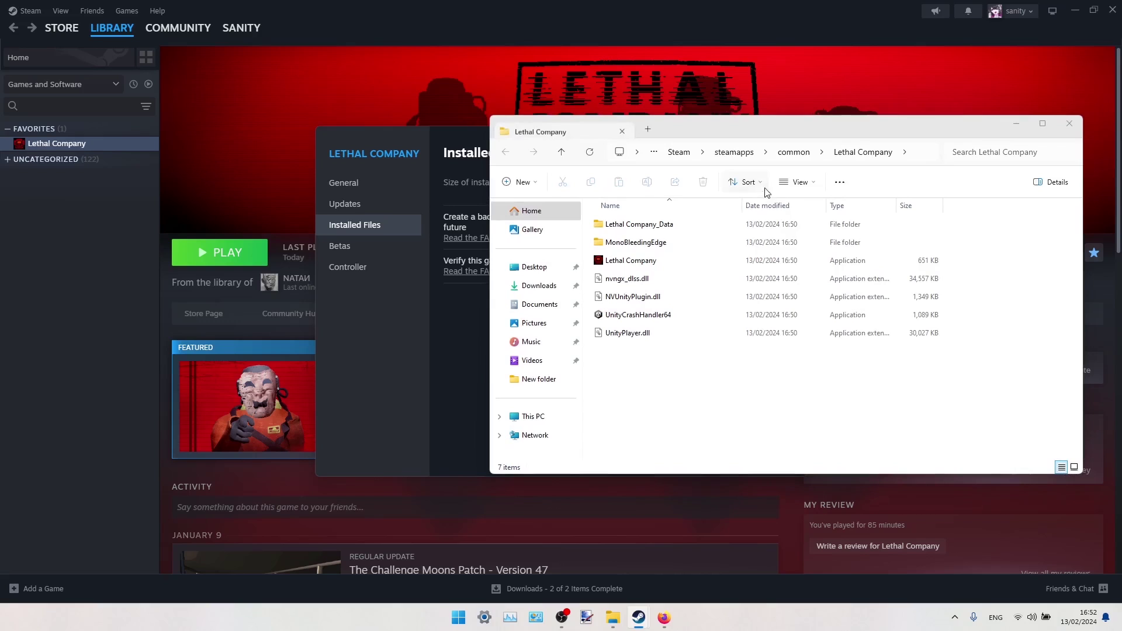
pyautogui.click(1075, 12)
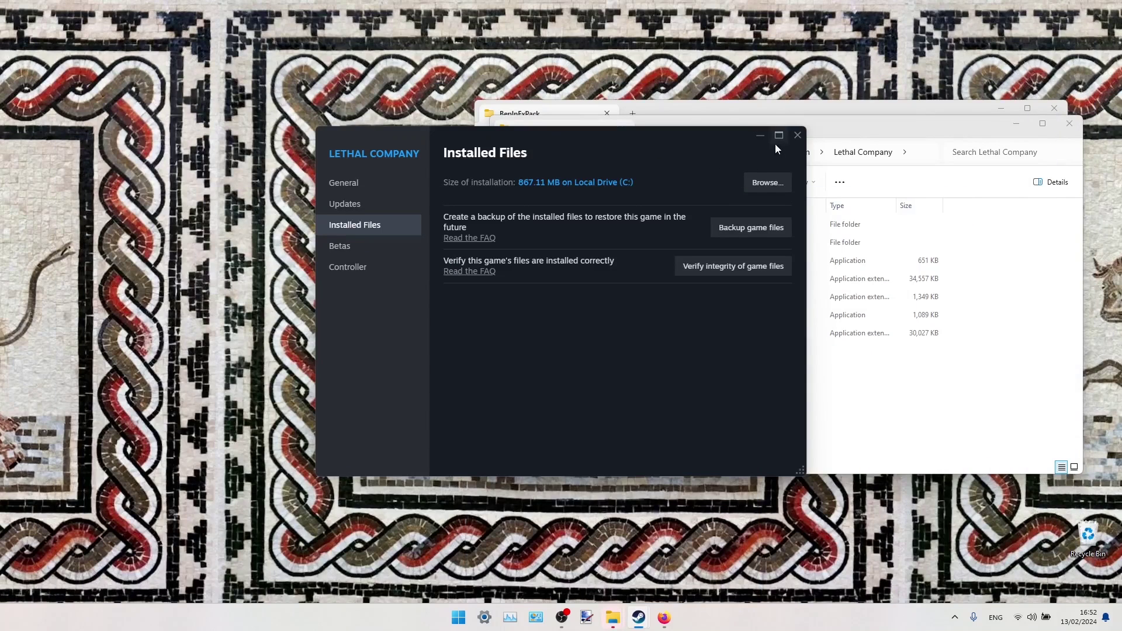
pyautogui.click(798, 135)
pyautogui.moveTo(792, 138); pyautogui.dragTo(355, 173)
pyautogui.click(628, 286)
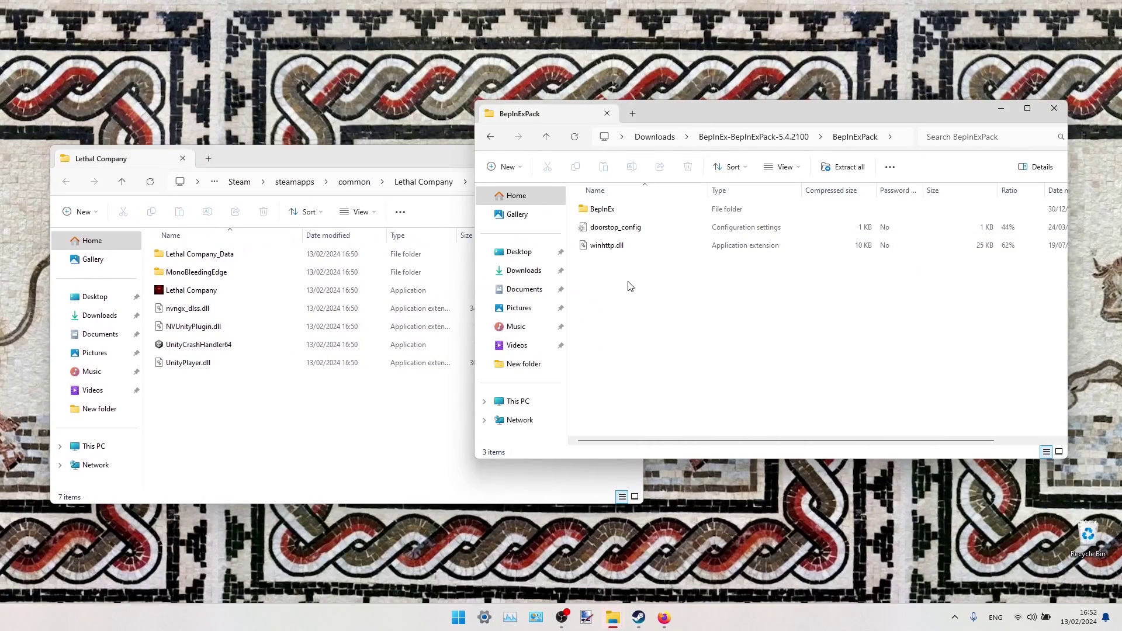
pyautogui.moveTo(628, 287)
pyautogui.mouseDown()
pyautogui.moveTo(589, 204)
pyautogui.moveTo(315, 425)
pyautogui.mouseUp()
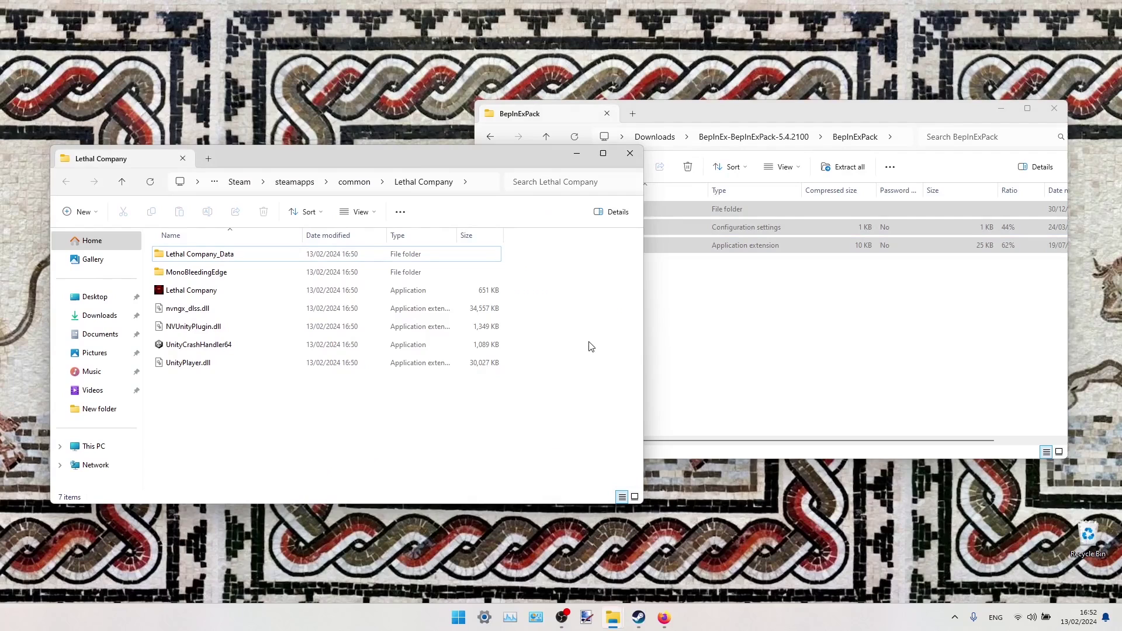
pyautogui.click(1054, 108)
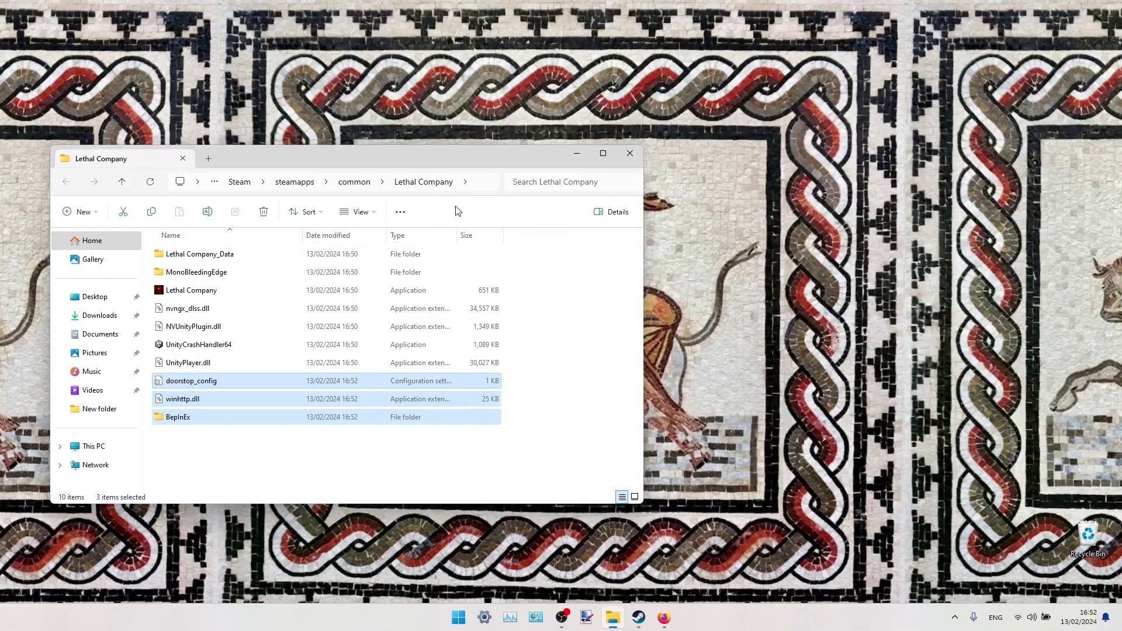
pyautogui.click(355, 181)
pyautogui.click(577, 153)
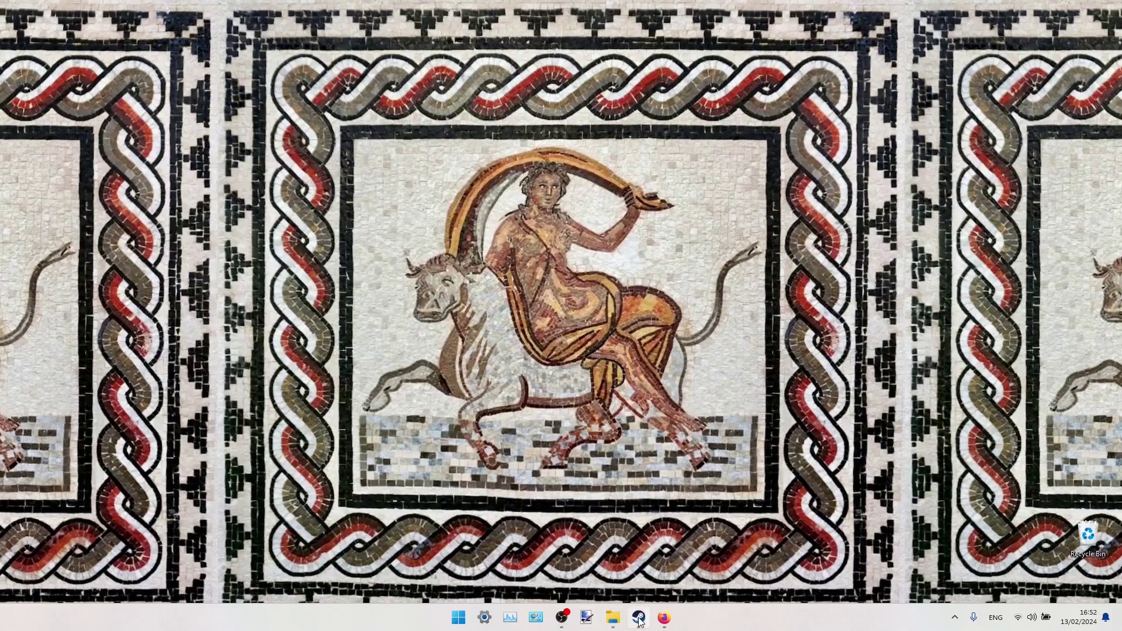
pyautogui.click(649, 619)
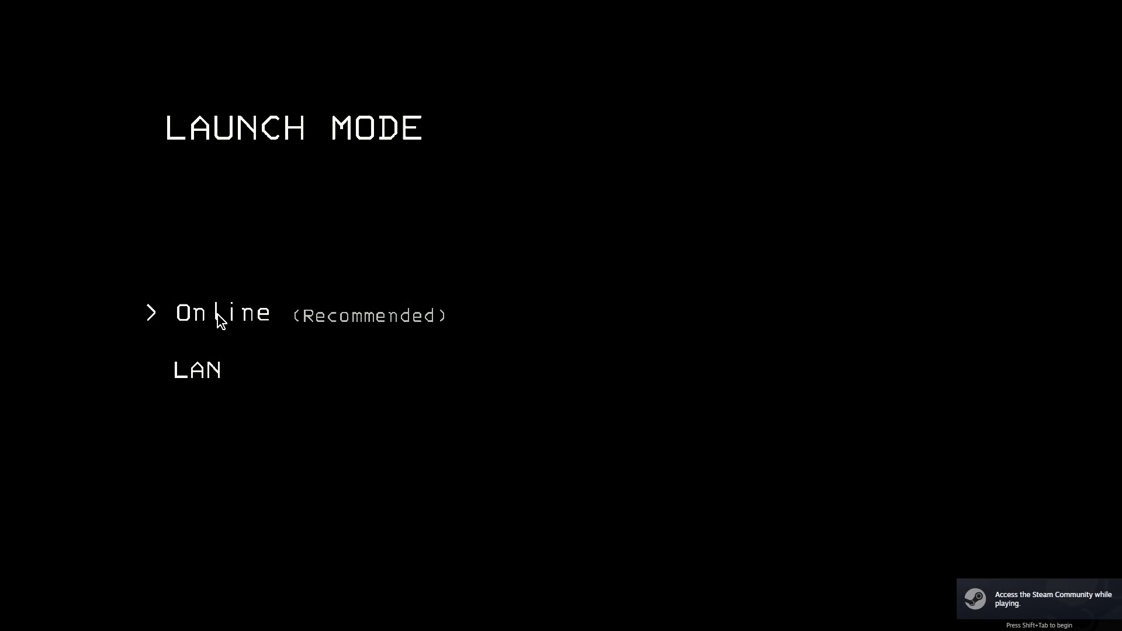
pyautogui.click(218, 318)
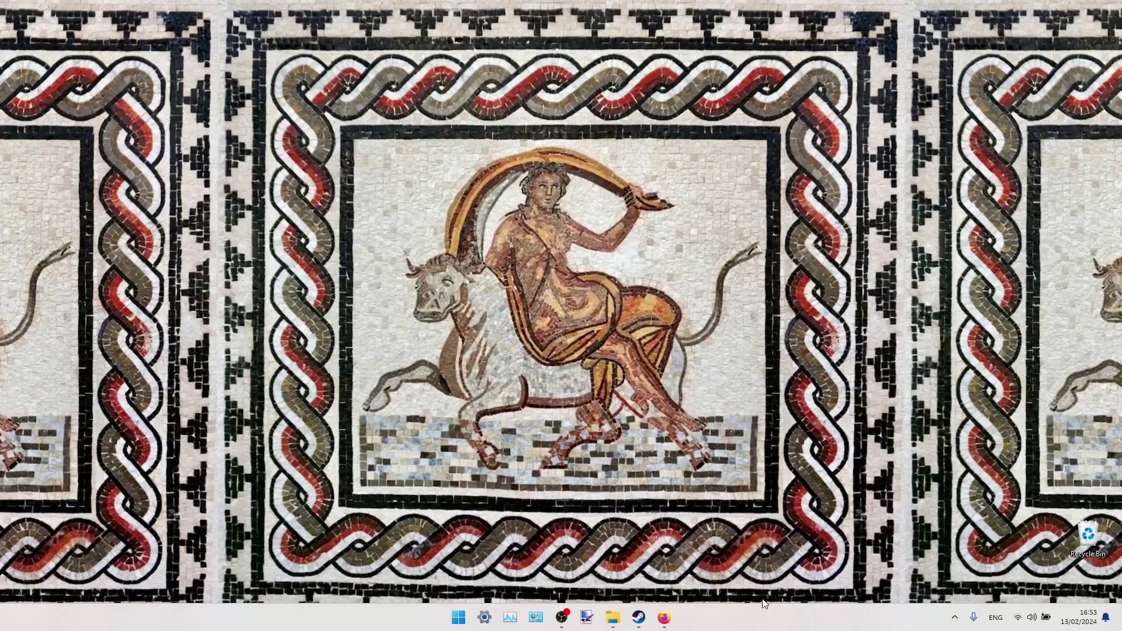
# Return to Thunderstore's mod listing, close the BepInExPack tab, and sort by top rated
pyautogui.moveTo(664, 618)
pyautogui.click(652, 618)
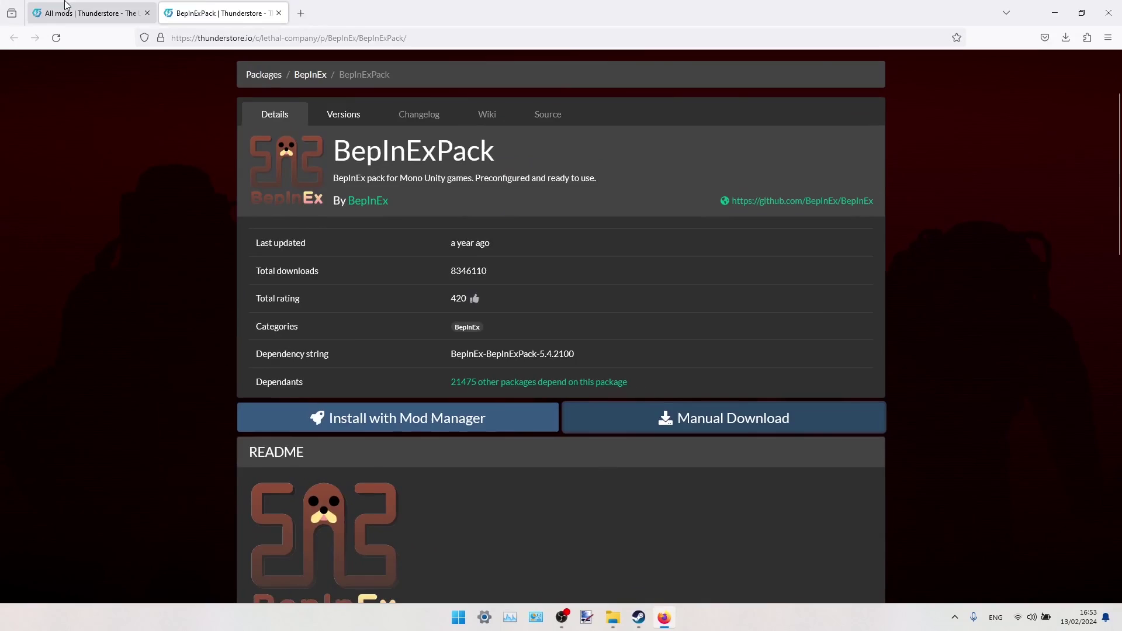
pyautogui.click(91, 13)
pyautogui.click(279, 12)
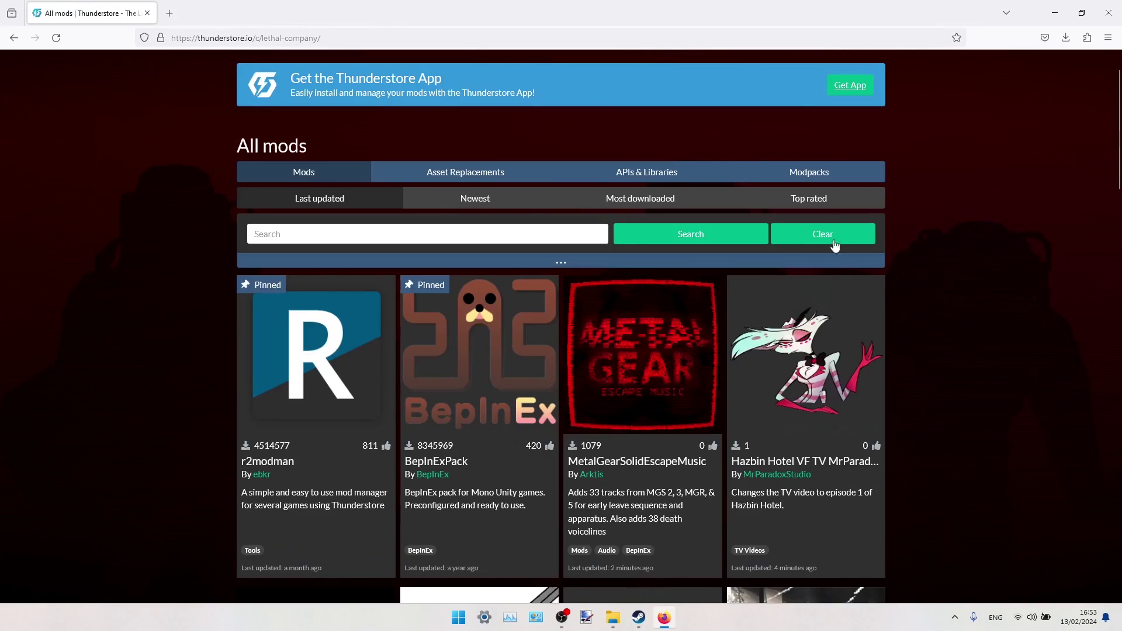
pyautogui.click(809, 198)
pyautogui.scroll(-3, 886, 190)
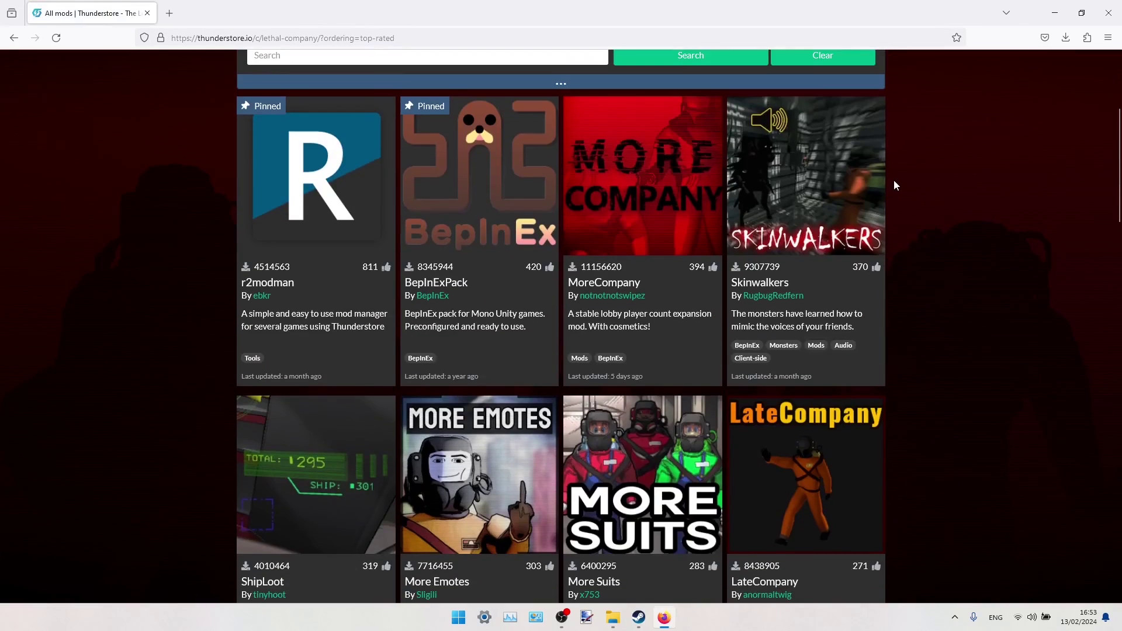
pyautogui.scroll(-2, 893, 180)
# Open the More Suits package page and download its zip manually
pyautogui.middleClick(575, 286)
pyautogui.click(219, 13)
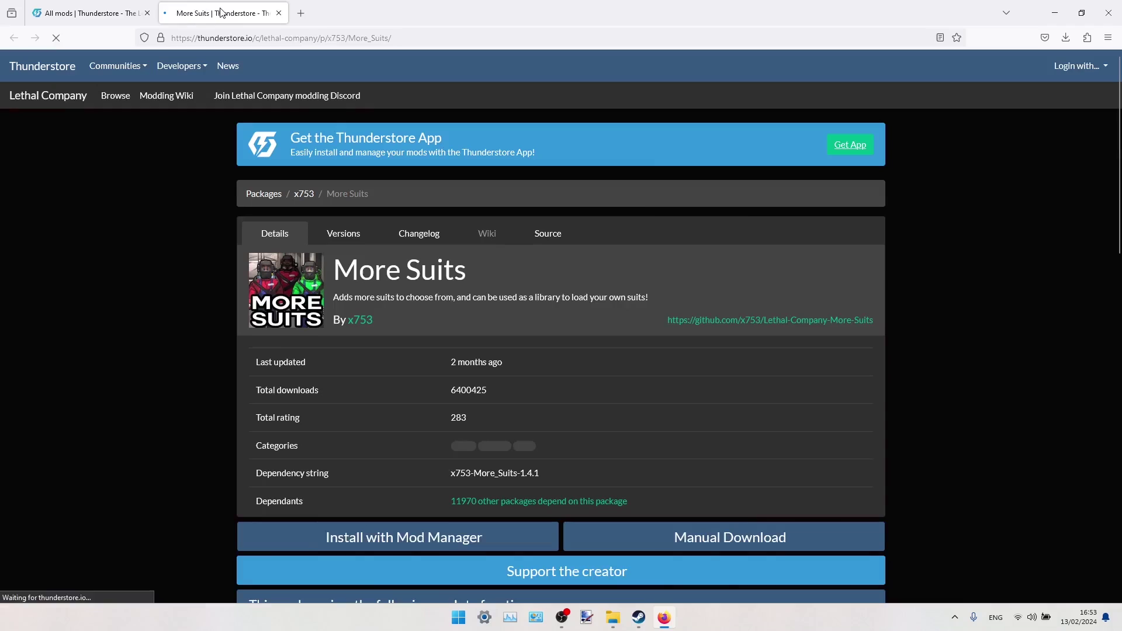
pyautogui.scroll(-1, 138, 301)
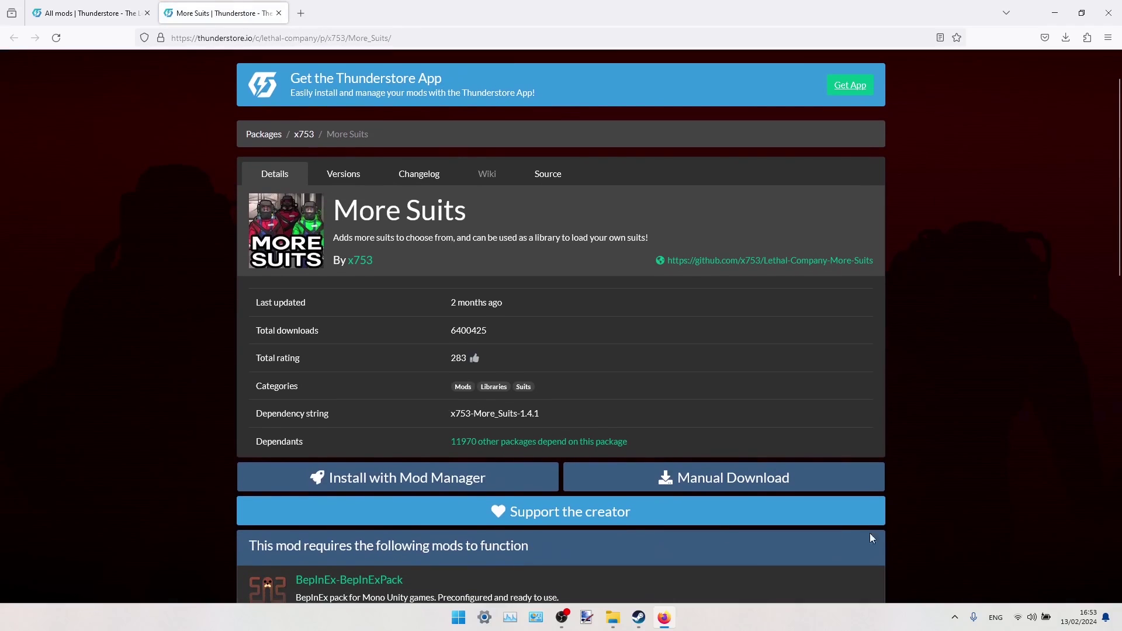
pyautogui.click(728, 481)
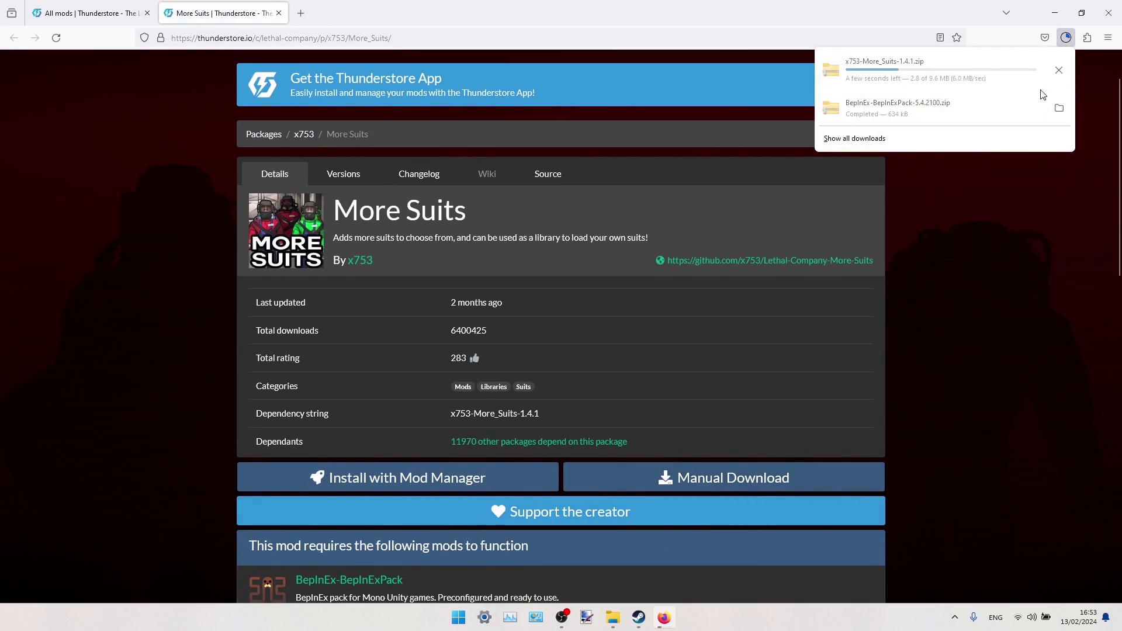
# Open the downloaded More Suits zip and position its window on screen
pyautogui.click(981, 73)
pyautogui.click(1057, 14)
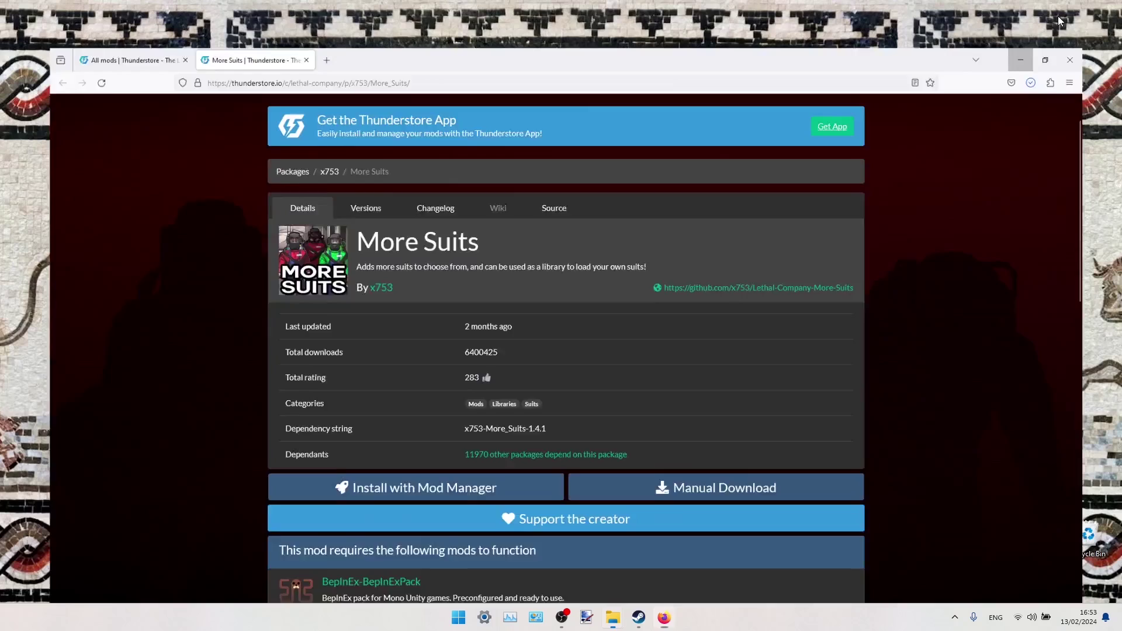
pyautogui.moveTo(427, 167)
pyautogui.mouseDown()
pyautogui.moveTo(771, 113)
pyautogui.moveTo(845, 137)
pyautogui.mouseUp()
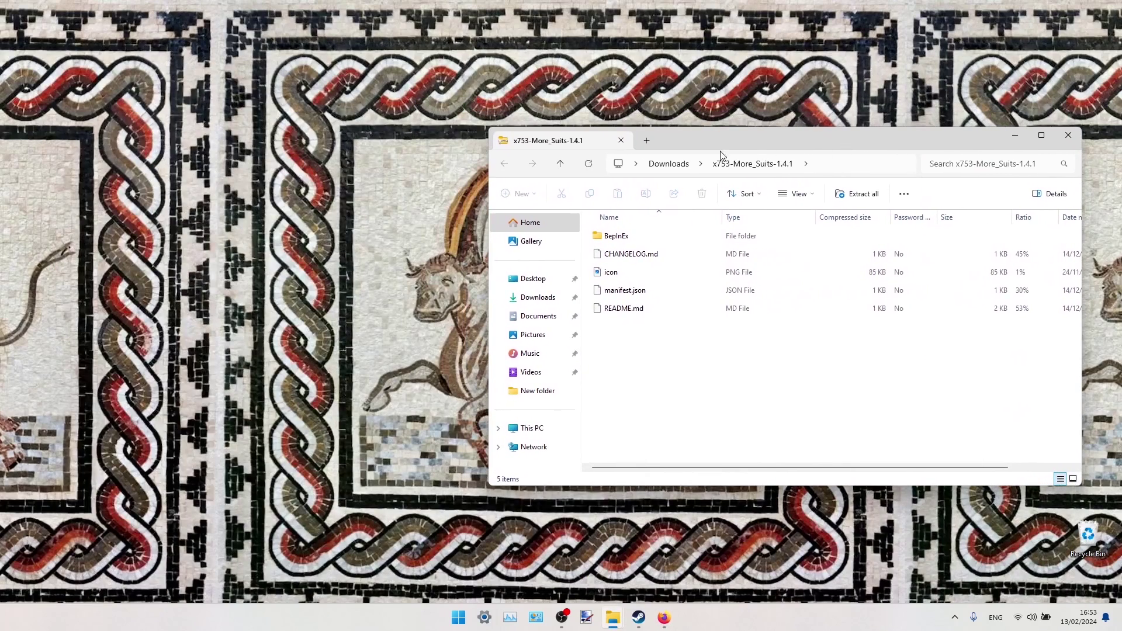
pyautogui.moveTo(672, 142)
pyautogui.mouseDown()
pyautogui.moveTo(749, 99)
pyautogui.moveTo(670, 98)
pyautogui.mouseUp()
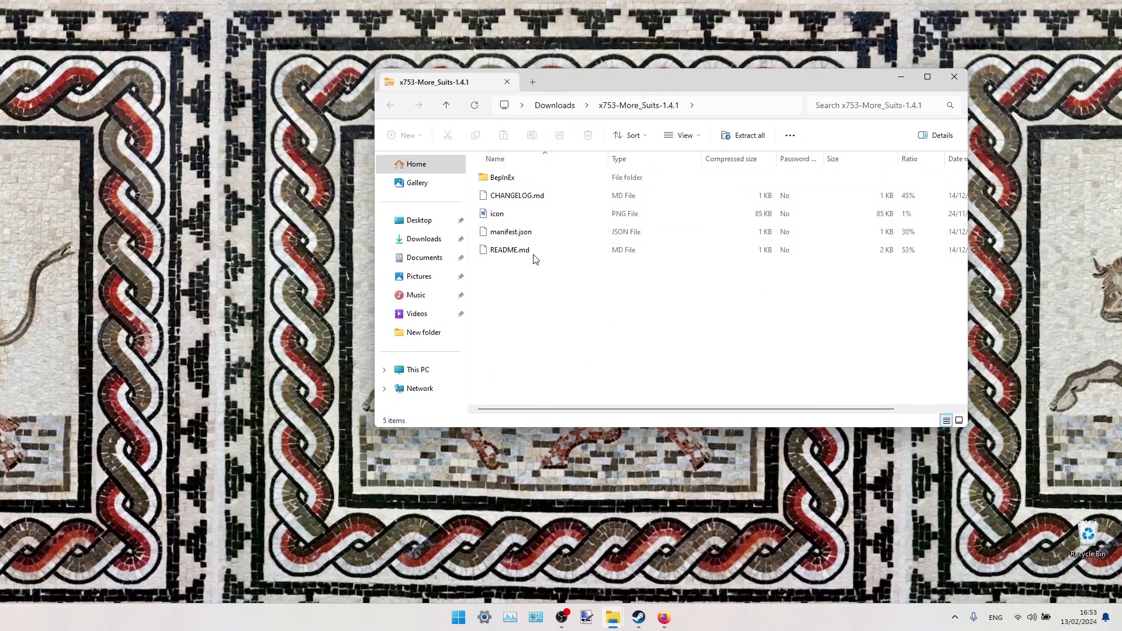
# Browse the More Suits archive into BepInEx\plugins, showing moresuits and MoreSuits.dll
pyautogui.click(509, 182)
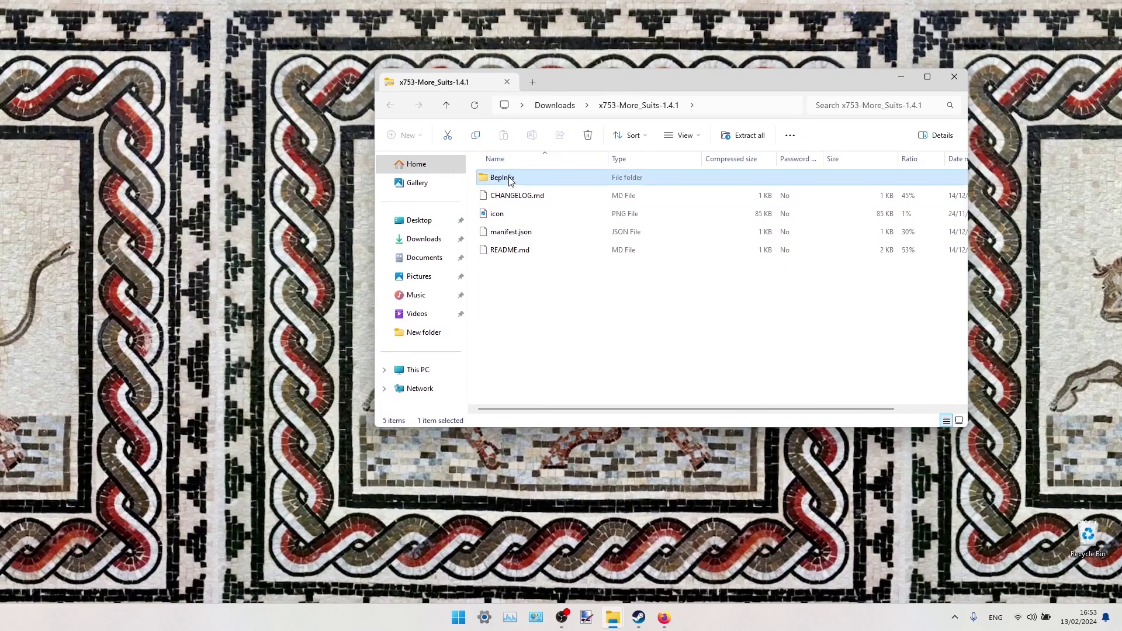
pyautogui.doubleClick(509, 180)
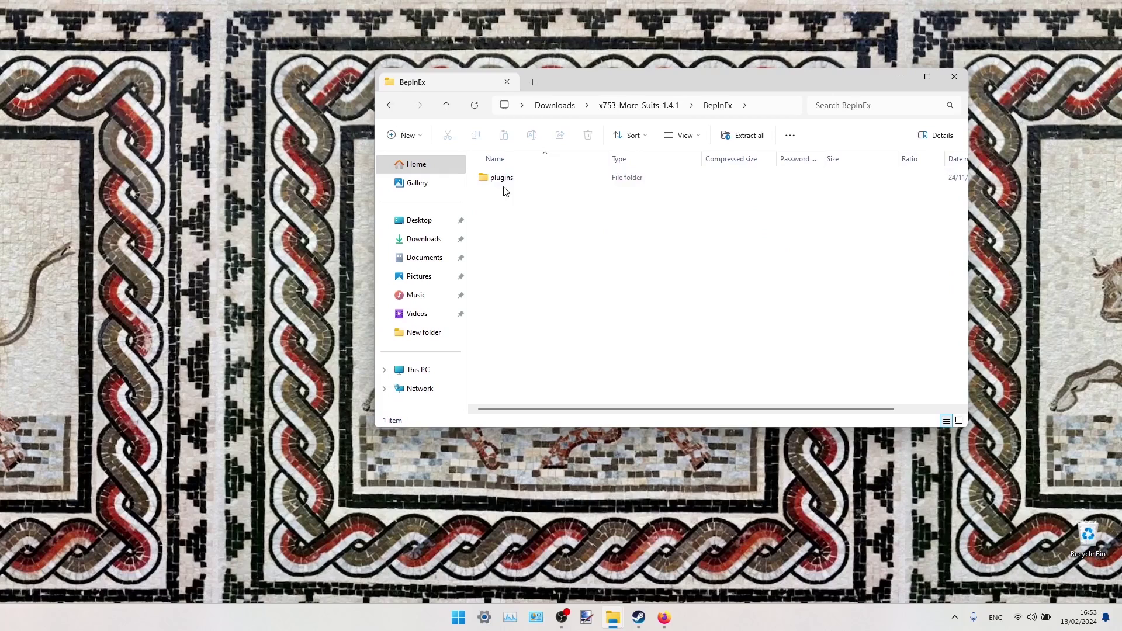
pyautogui.doubleClick(508, 179)
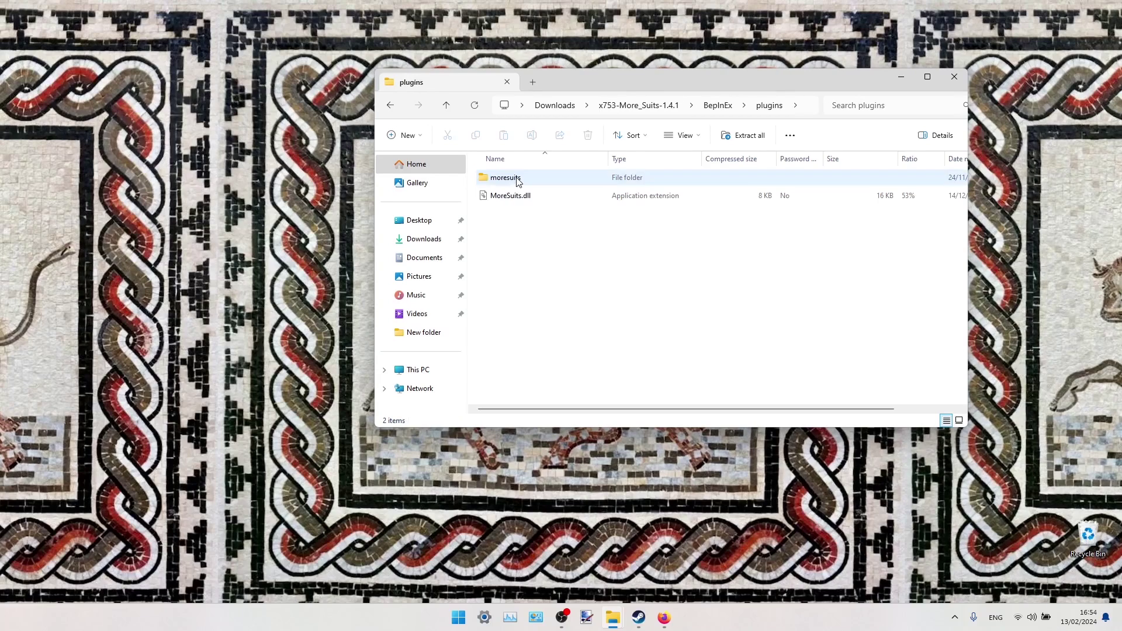
pyautogui.moveTo(583, 78); pyautogui.dragTo(651, 78)
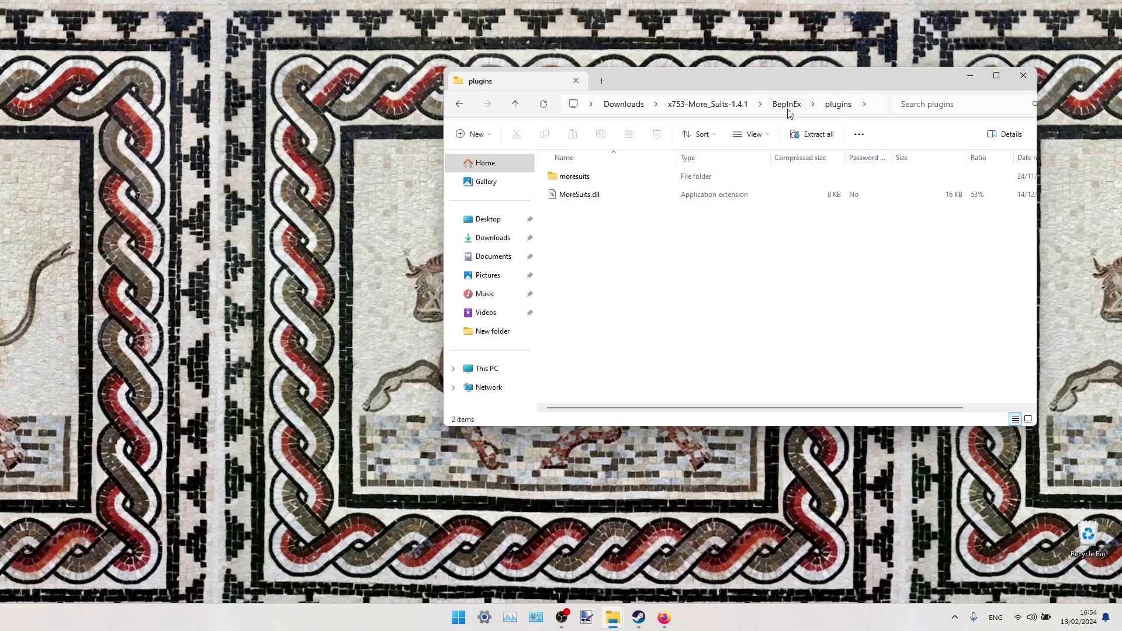
pyautogui.click(788, 106)
pyautogui.doubleClick(597, 179)
pyautogui.moveTo(613, 618)
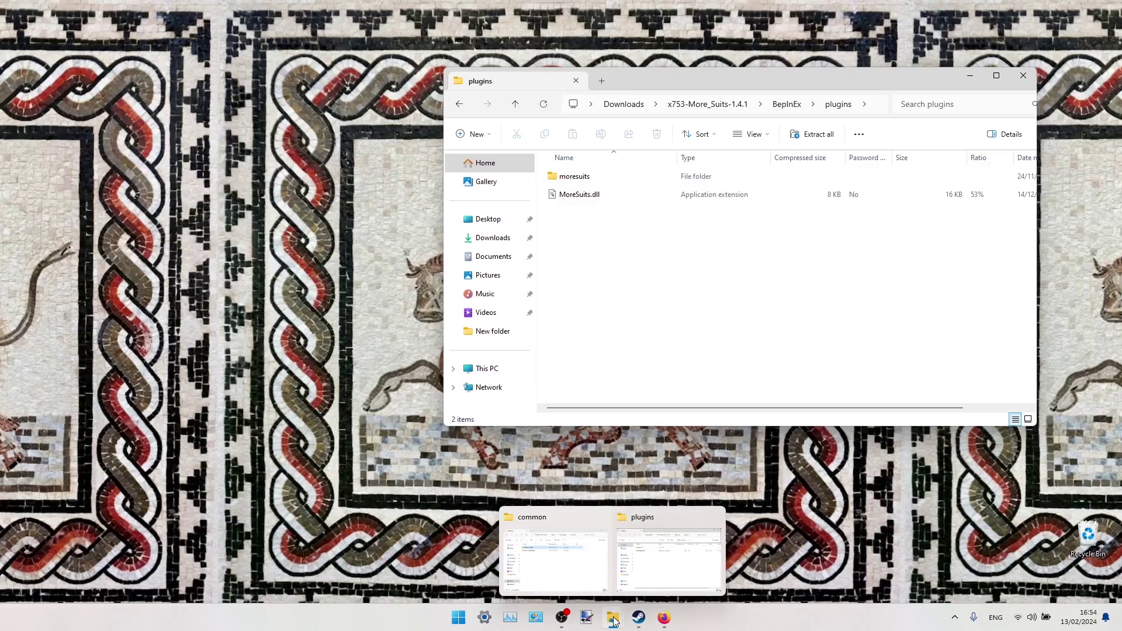
# Browse from the Steam common folder into Lethal Company\BepInEx\plugins
pyautogui.click(535, 556)
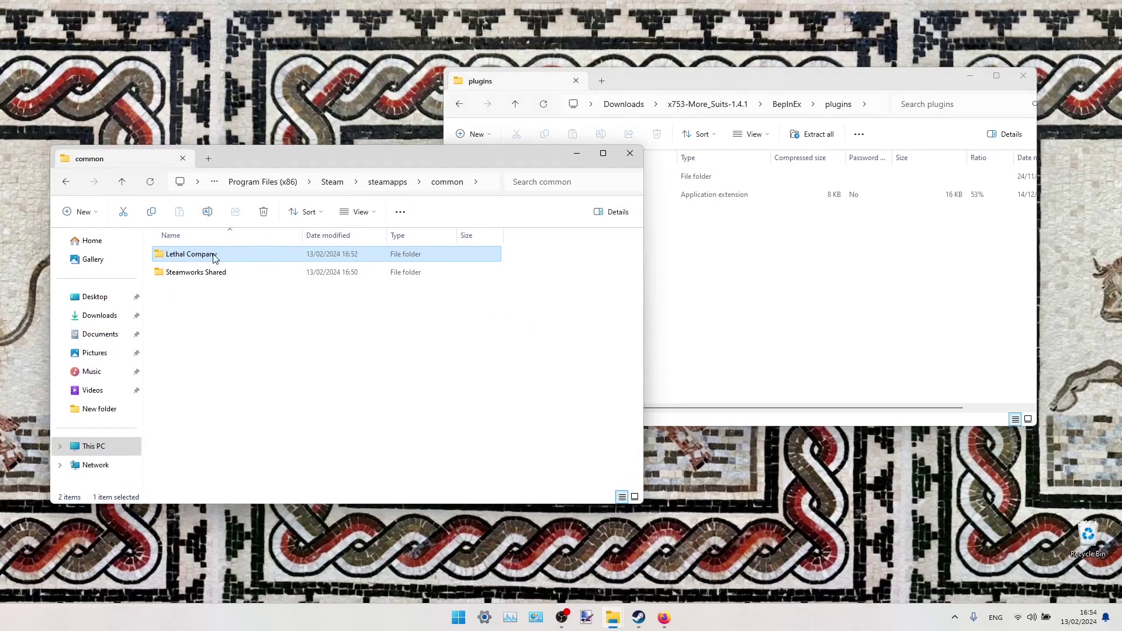
pyautogui.doubleClick(212, 256)
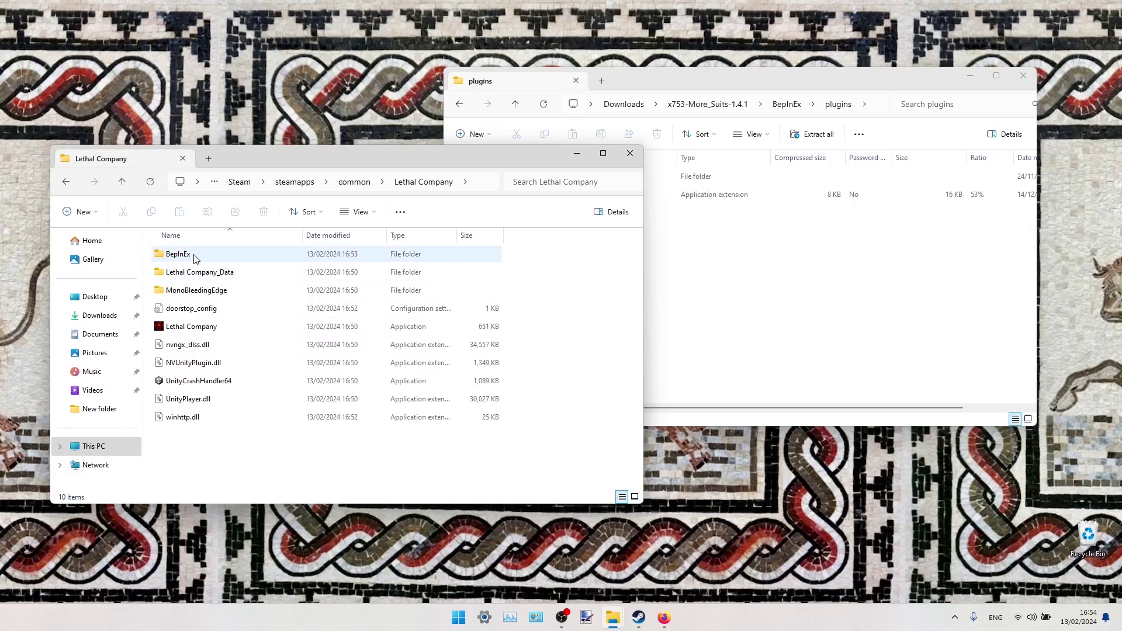
pyautogui.doubleClick(195, 258)
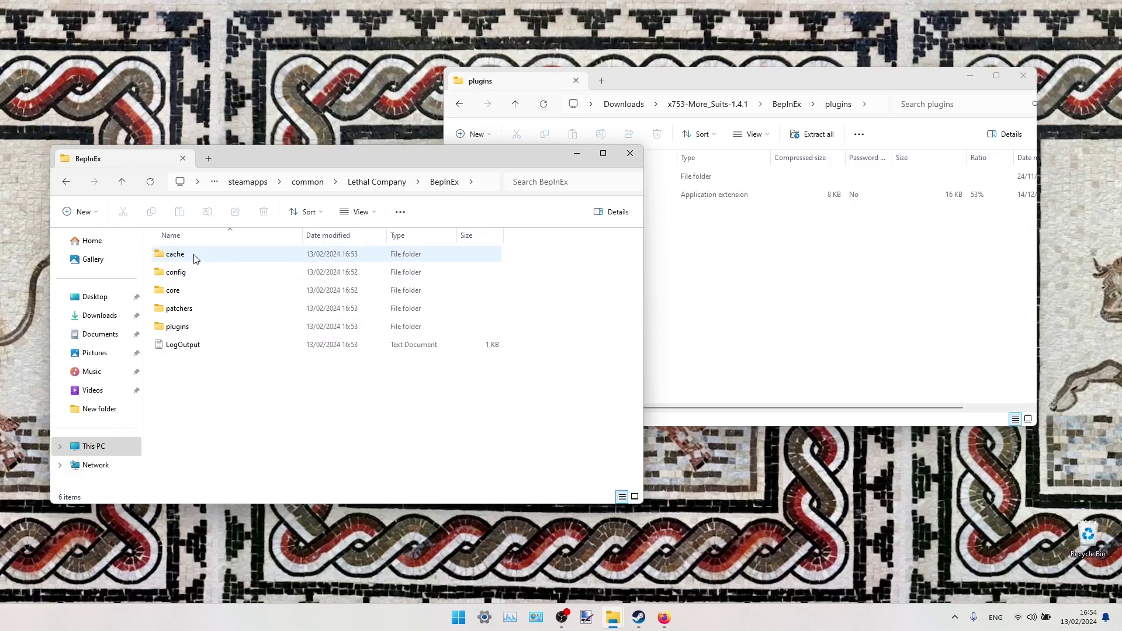
pyautogui.doubleClick(191, 329)
pyautogui.moveTo(400, 160); pyautogui.dragTo(383, 163)
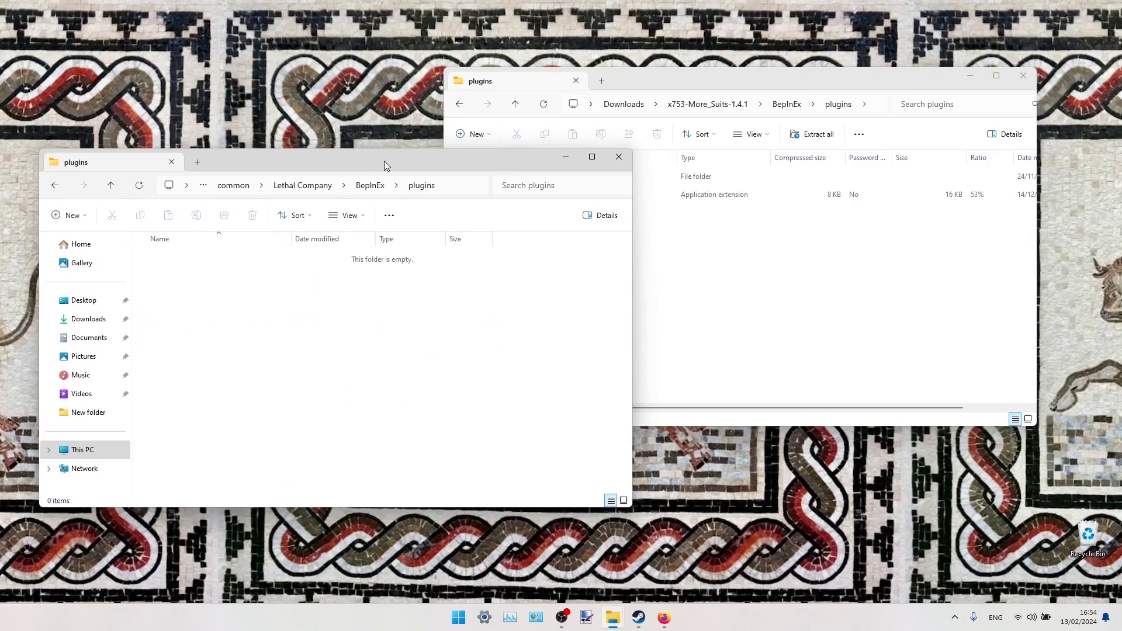
# Drag moresuits and MoreSuits.dll from the archive into the game's plugins folder
pyautogui.click(694, 225)
pyautogui.moveTo(640, 90); pyautogui.dragTo(698, 91)
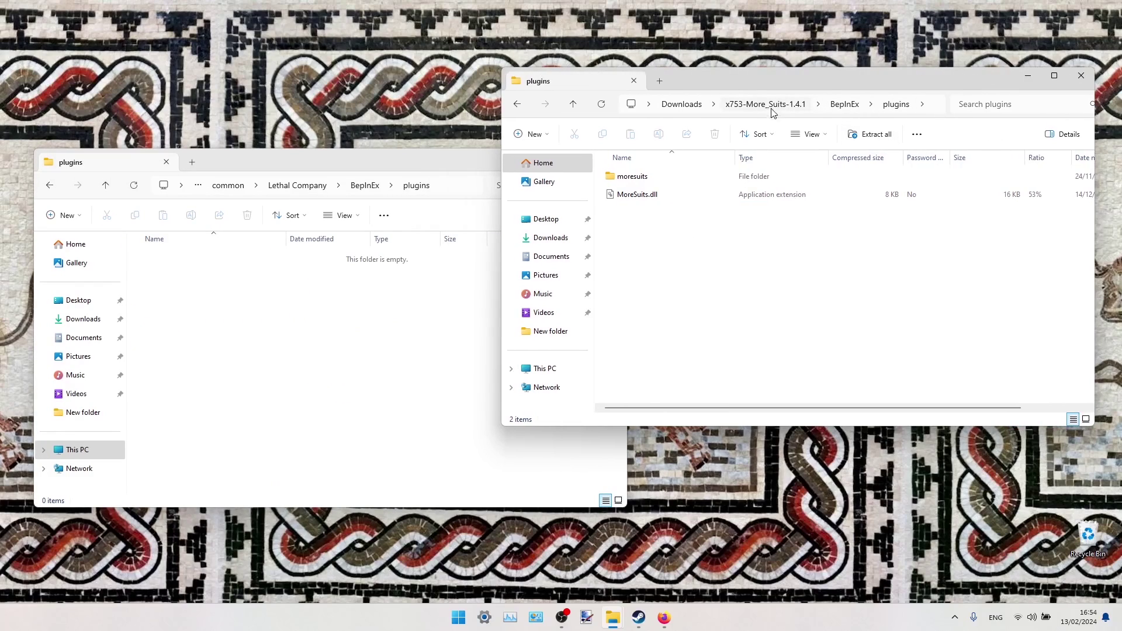
pyautogui.moveTo(709, 230)
pyautogui.mouseDown()
pyautogui.moveTo(658, 173)
pyautogui.moveTo(465, 303)
pyautogui.moveTo(280, 356)
pyautogui.mouseUp()
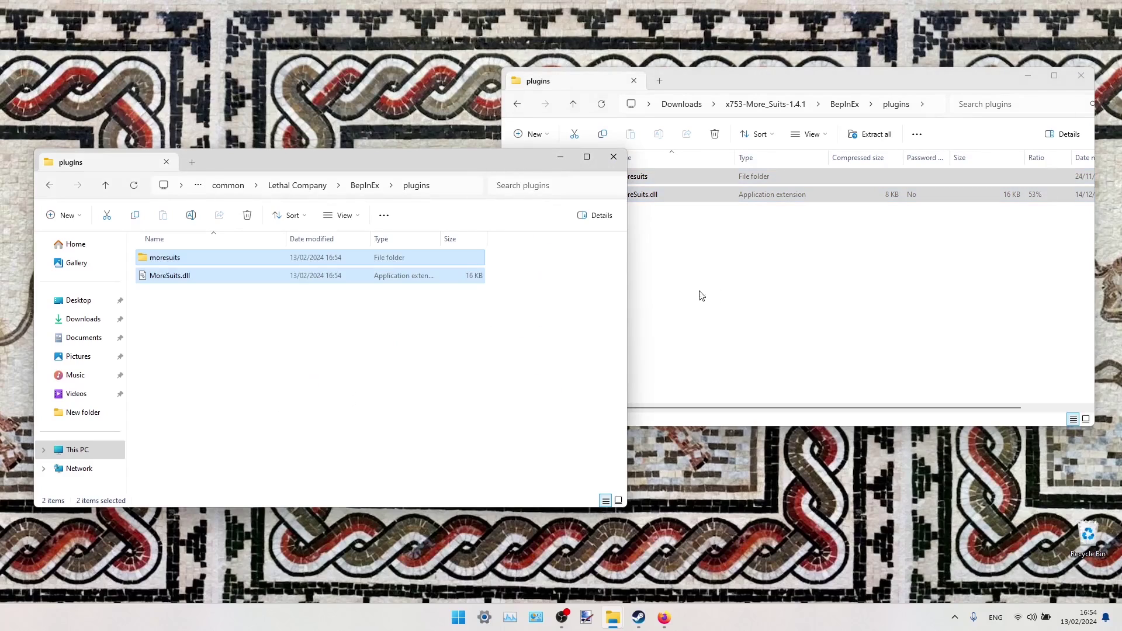
pyautogui.click(305, 383)
pyautogui.click(802, 280)
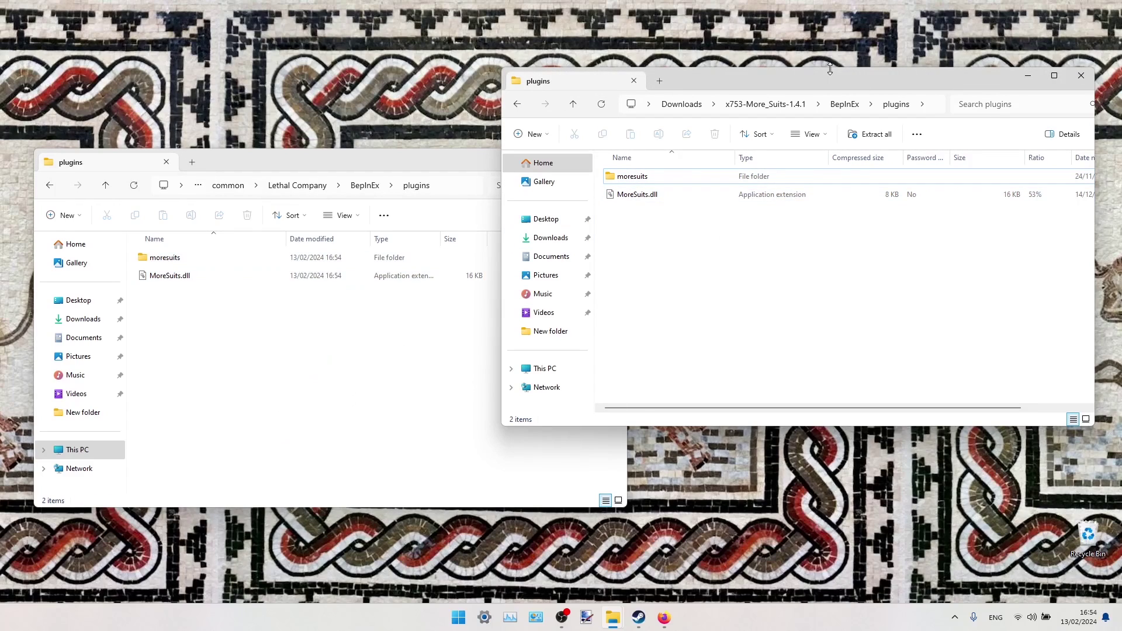
pyautogui.click(637, 195)
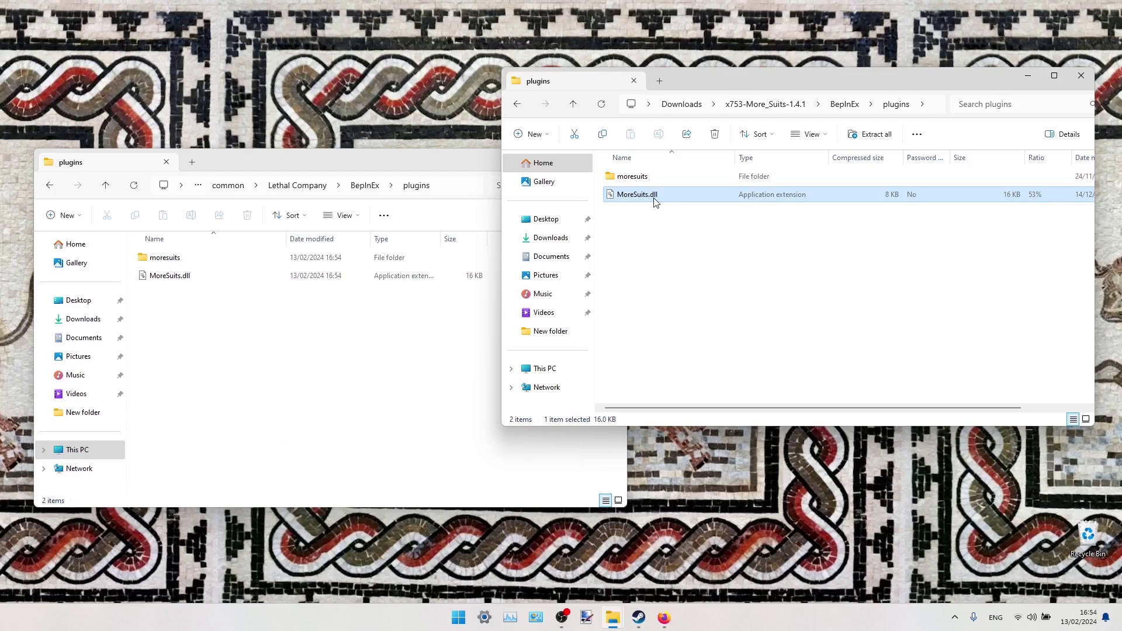
pyautogui.click(641, 182)
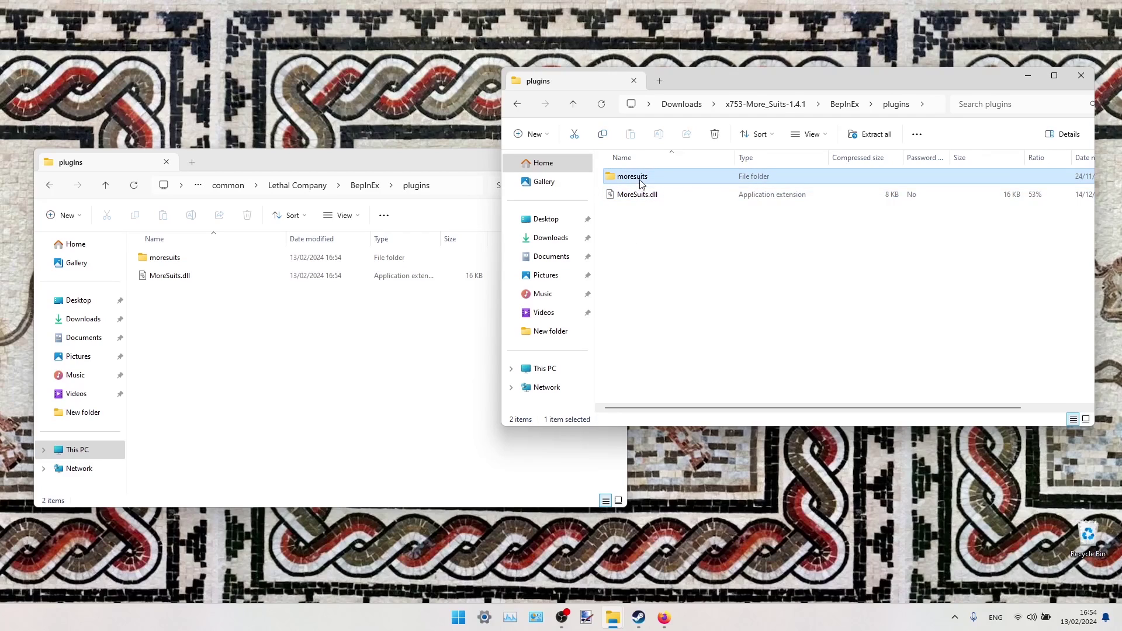
# Check the copied moresuits folder, close the archive, and return to Steam's Lethal Company page
pyautogui.doubleClick(179, 260)
pyautogui.click(50, 186)
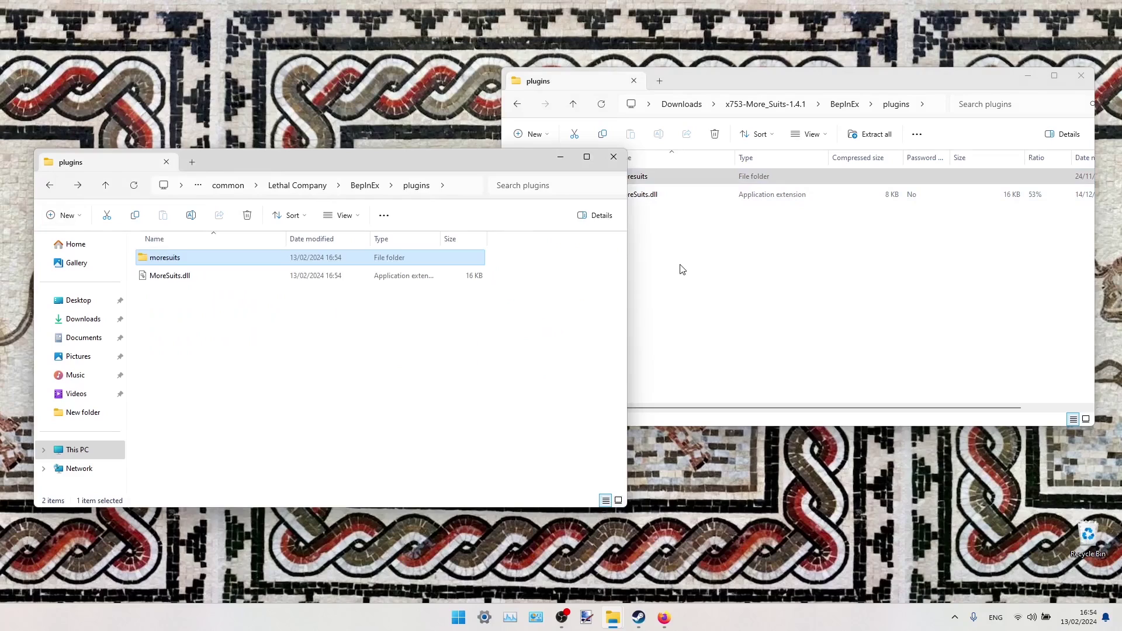
pyautogui.click(681, 268)
pyautogui.click(1081, 76)
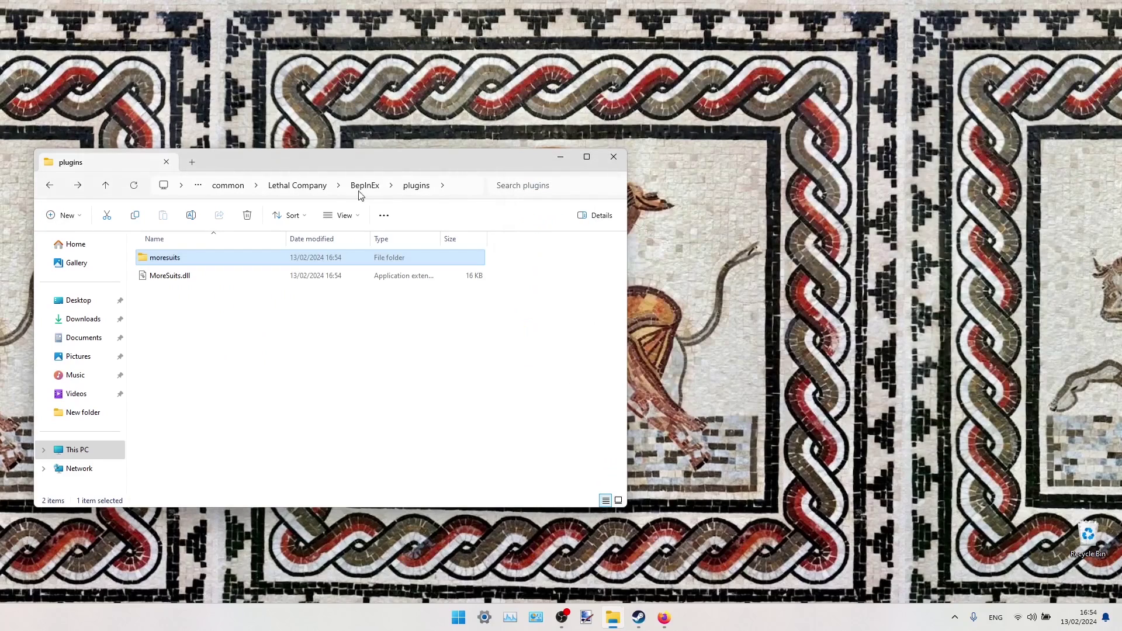
pyautogui.click(315, 188)
pyautogui.click(340, 186)
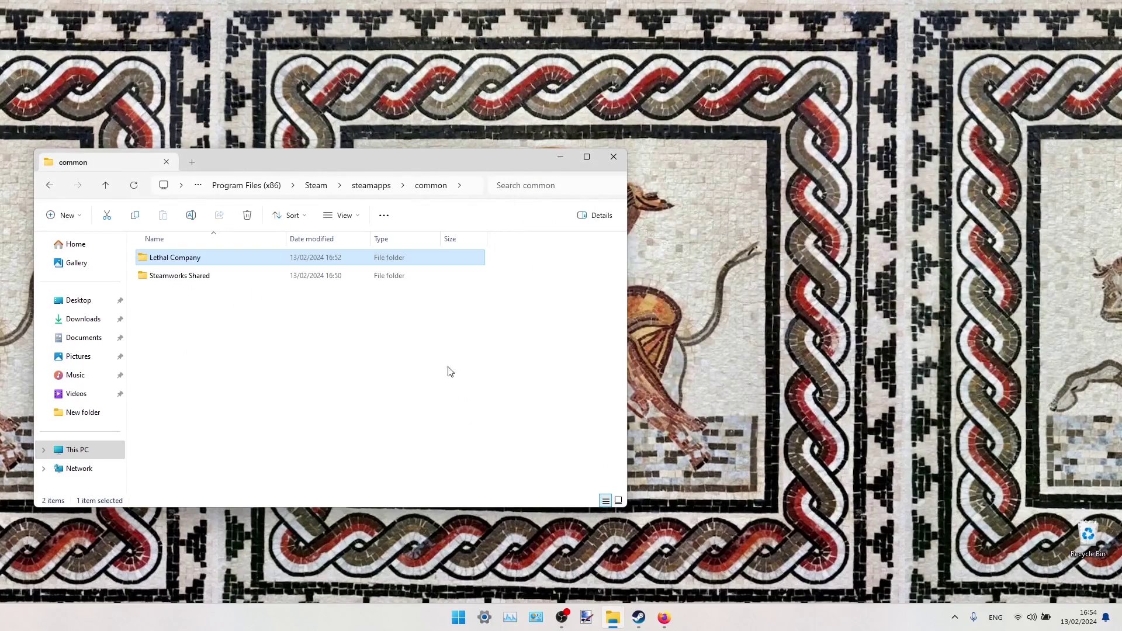
pyautogui.click(638, 617)
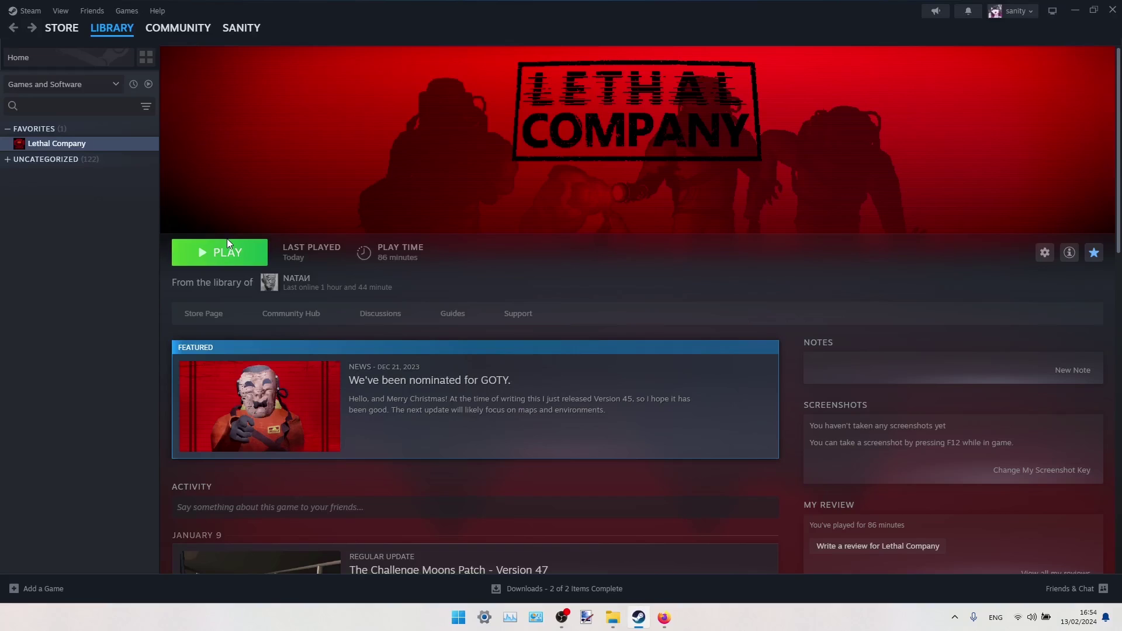
# Start Lethal Company with Play on its Steam library page
pyautogui.click(231, 254)
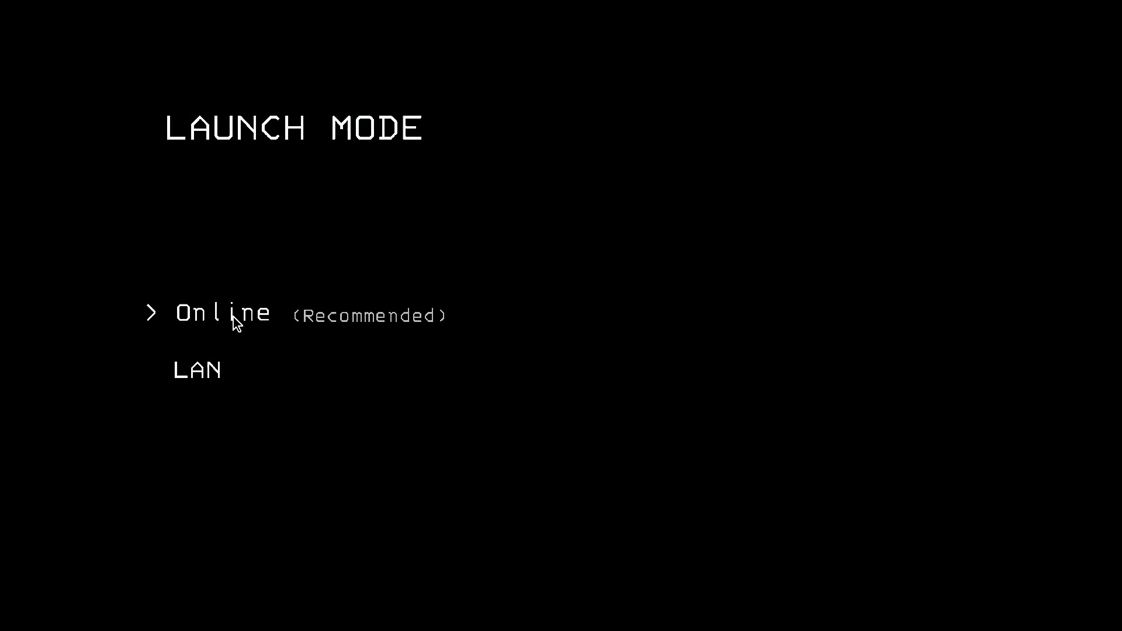
# Launch in Online mode and host a new game to spawn inside the ship
pyautogui.click(227, 327)
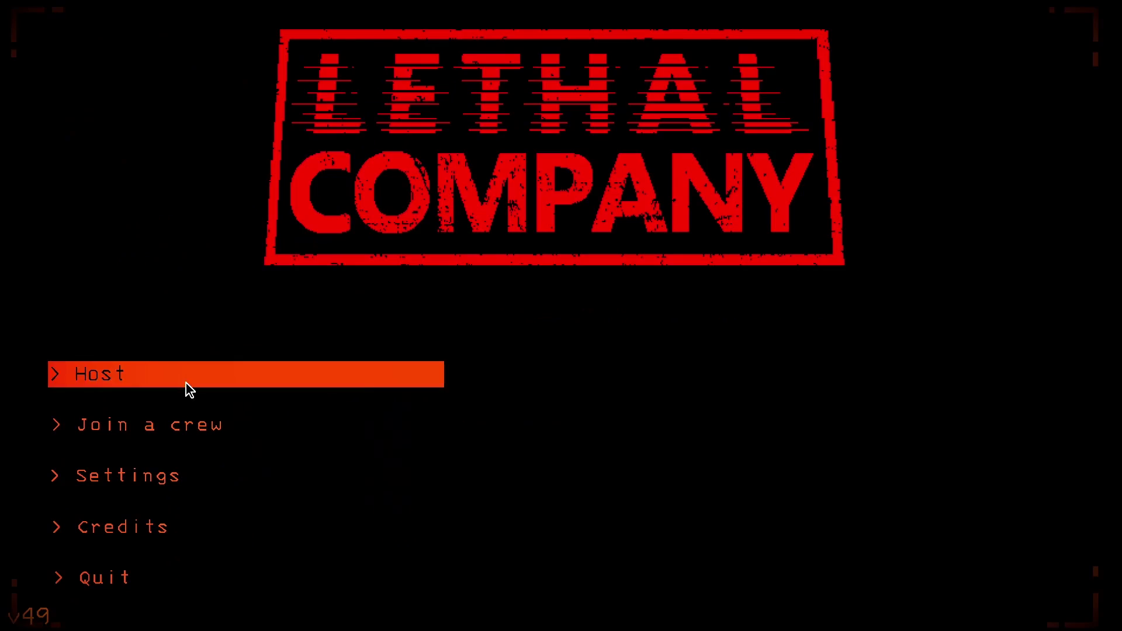
pyautogui.click(186, 383)
pyautogui.click(573, 372)
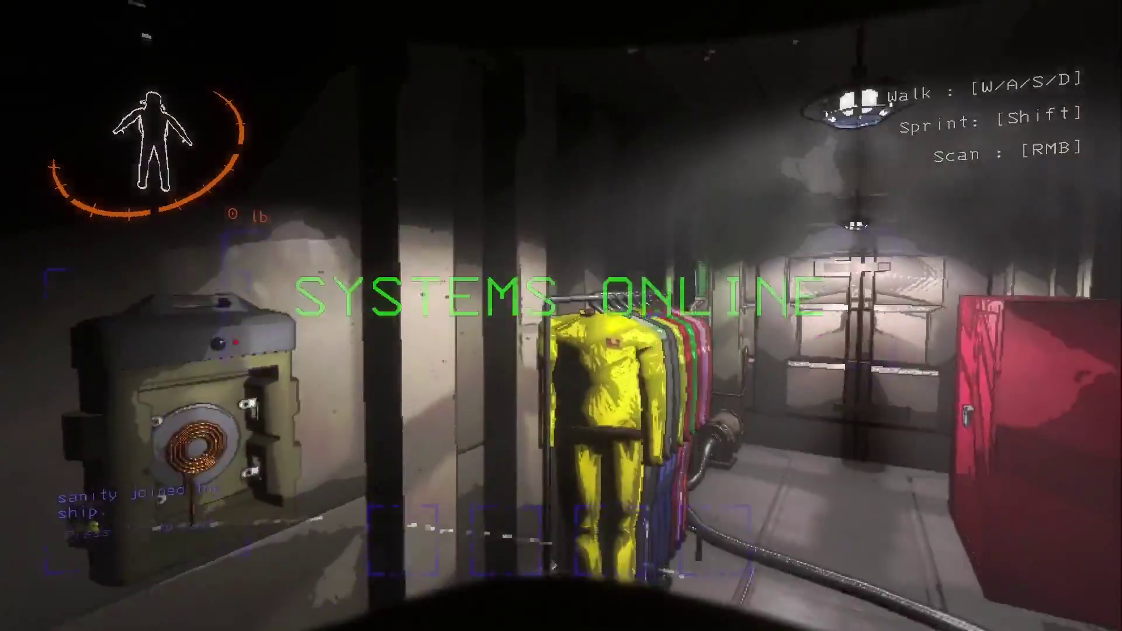
# Walk to the ship's suit rack and face the Minion and Skeleton suits
pyautogui.press('w')
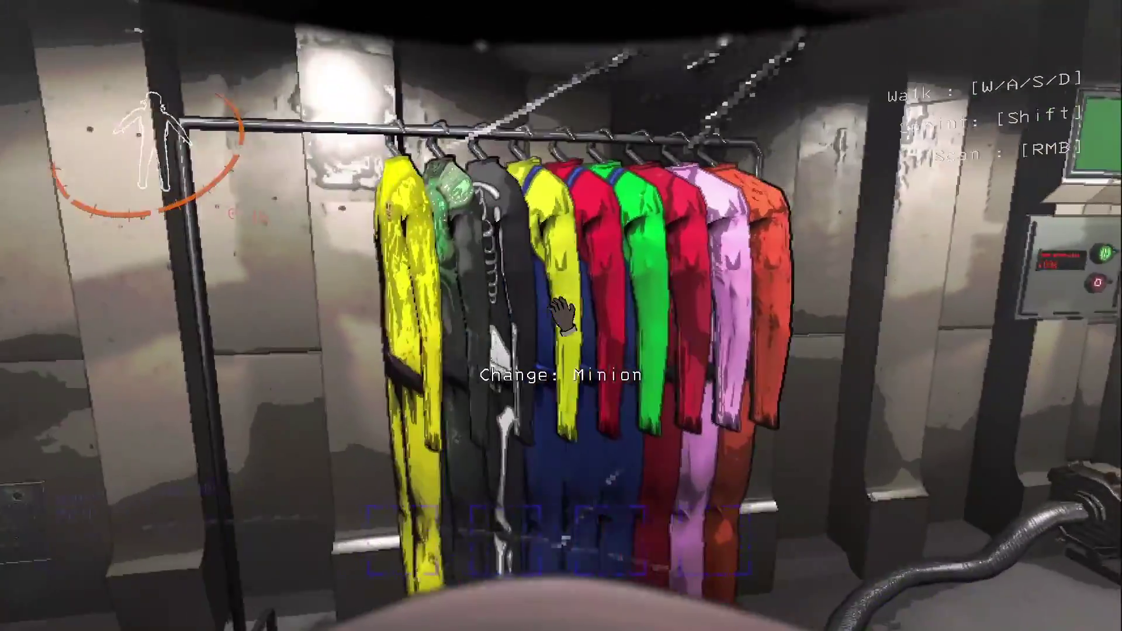
pyautogui.press('s')
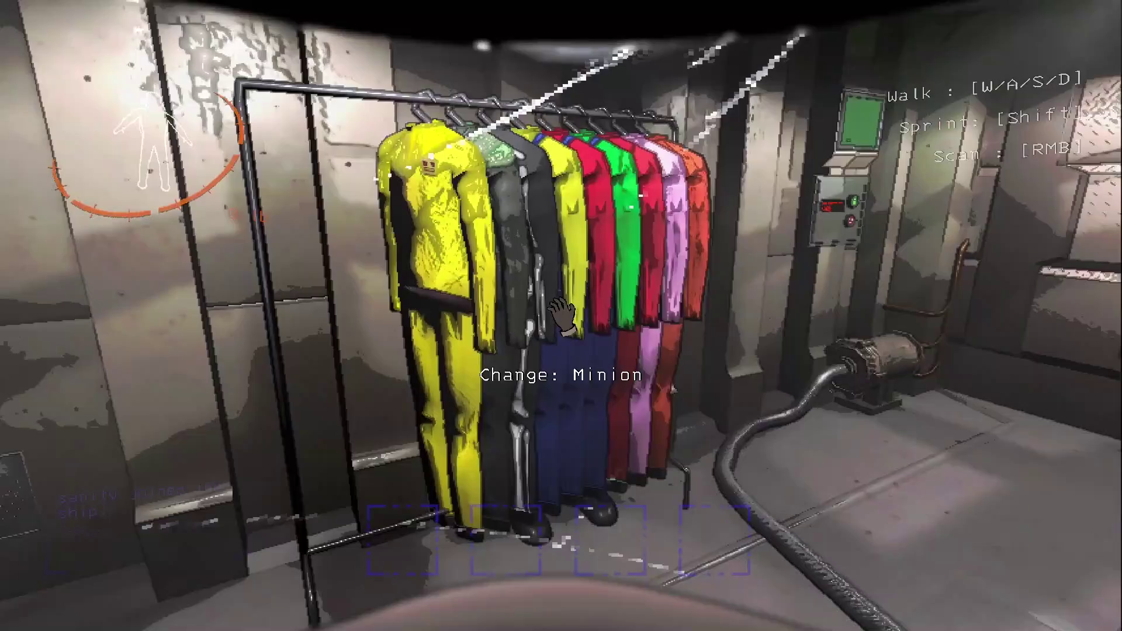